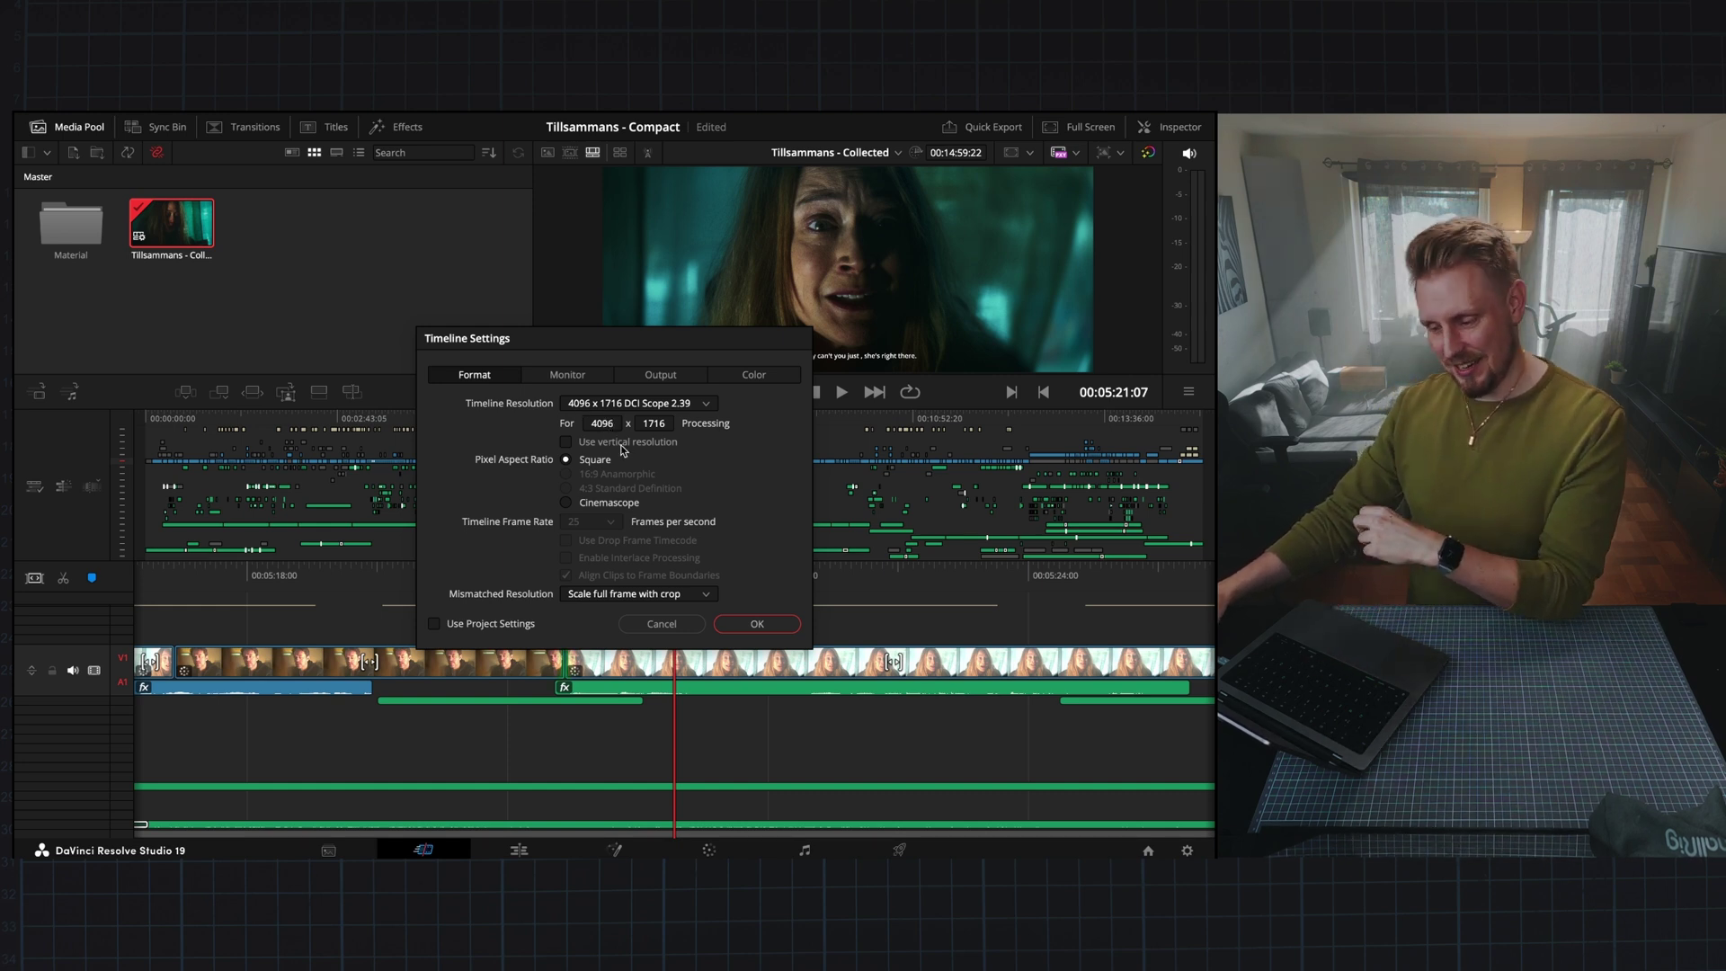
# Set Bus 1 to 5.1 (6 channels) in the Fairlight Bus Format dialog.
pyautogui.click(689, 405)
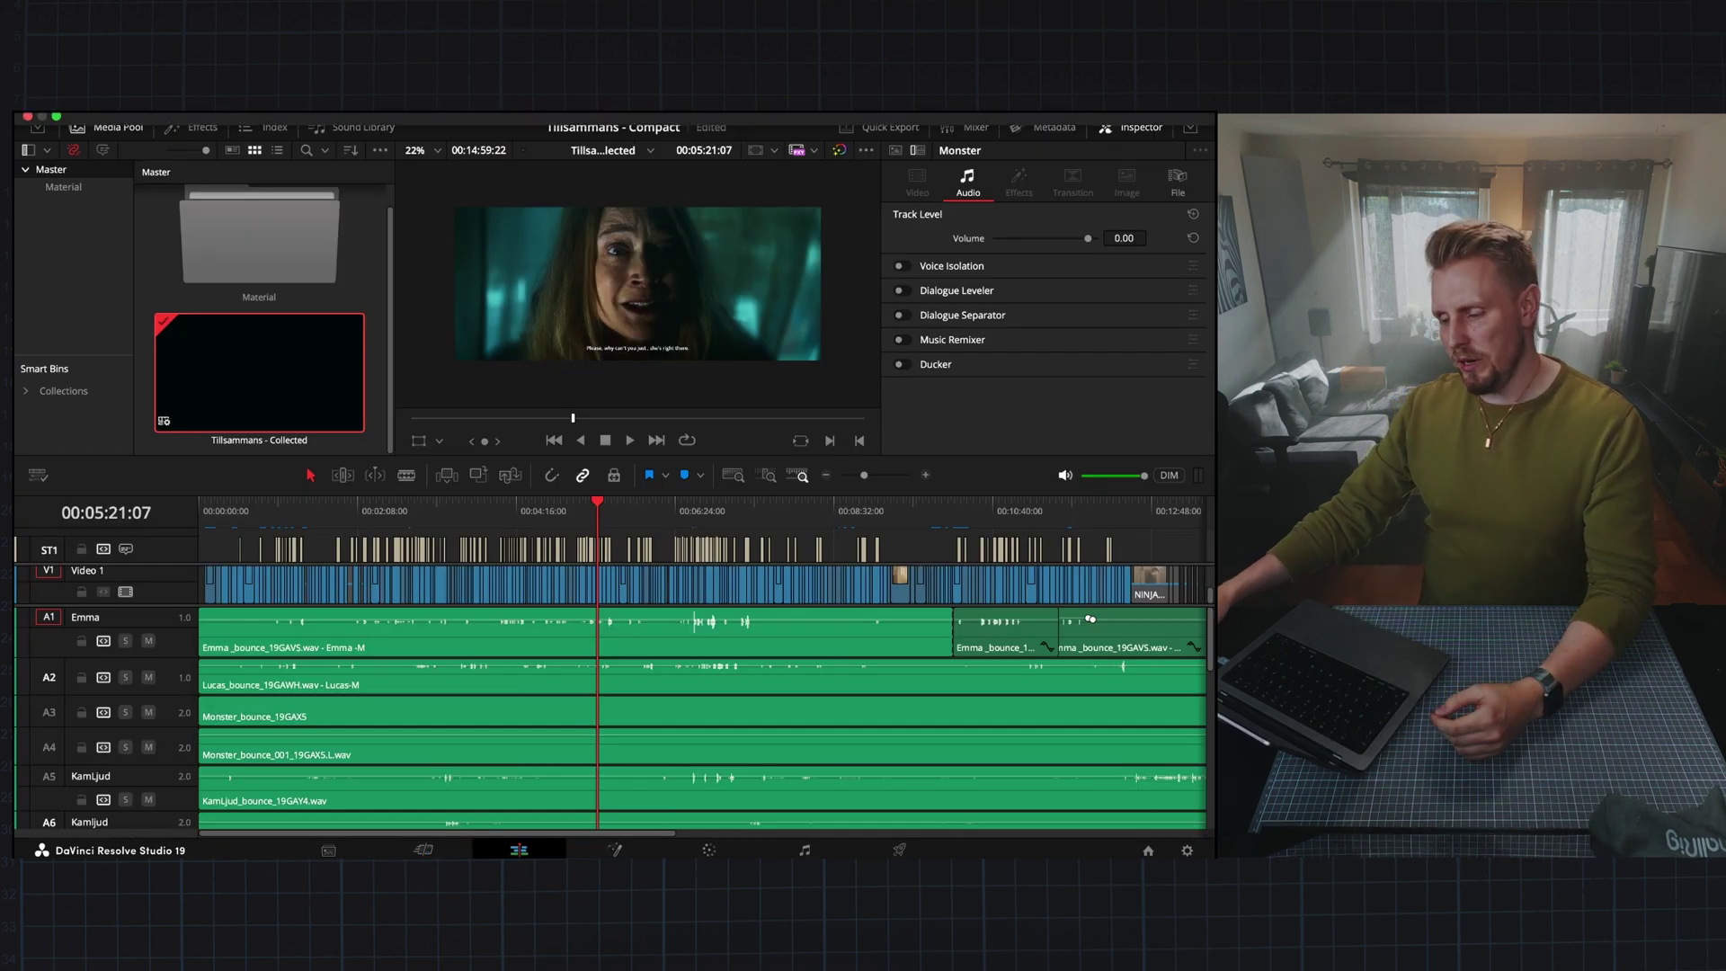
pyautogui.click(755, 115)
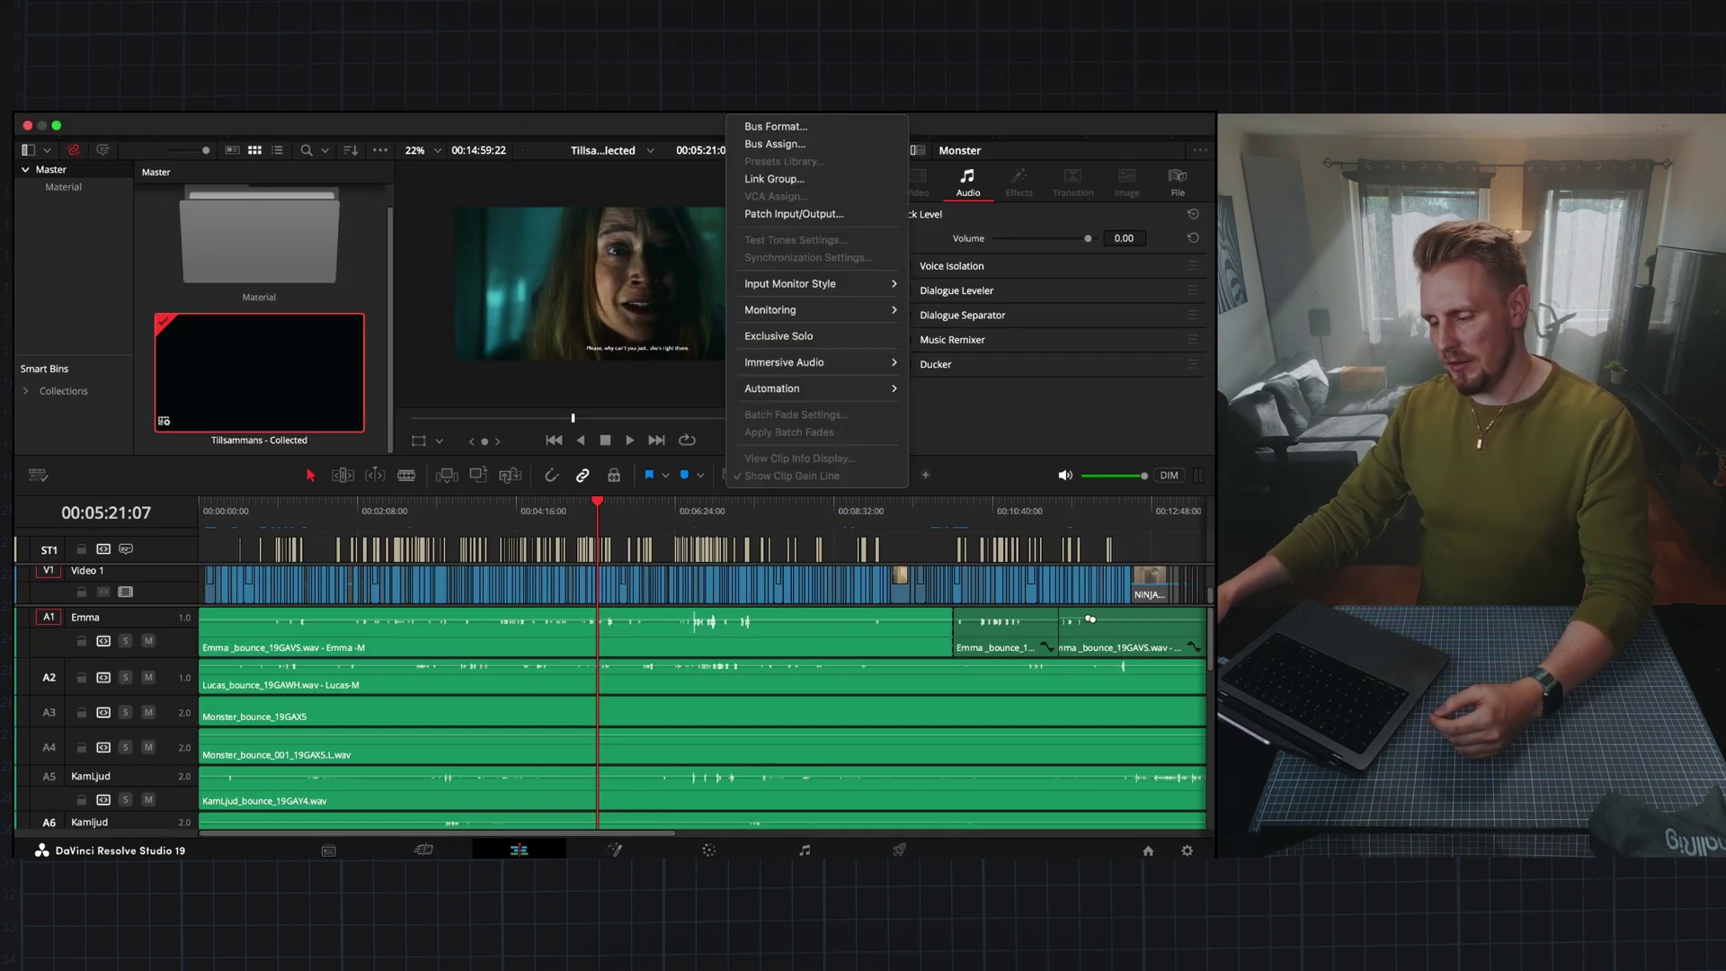
pyautogui.click(762, 129)
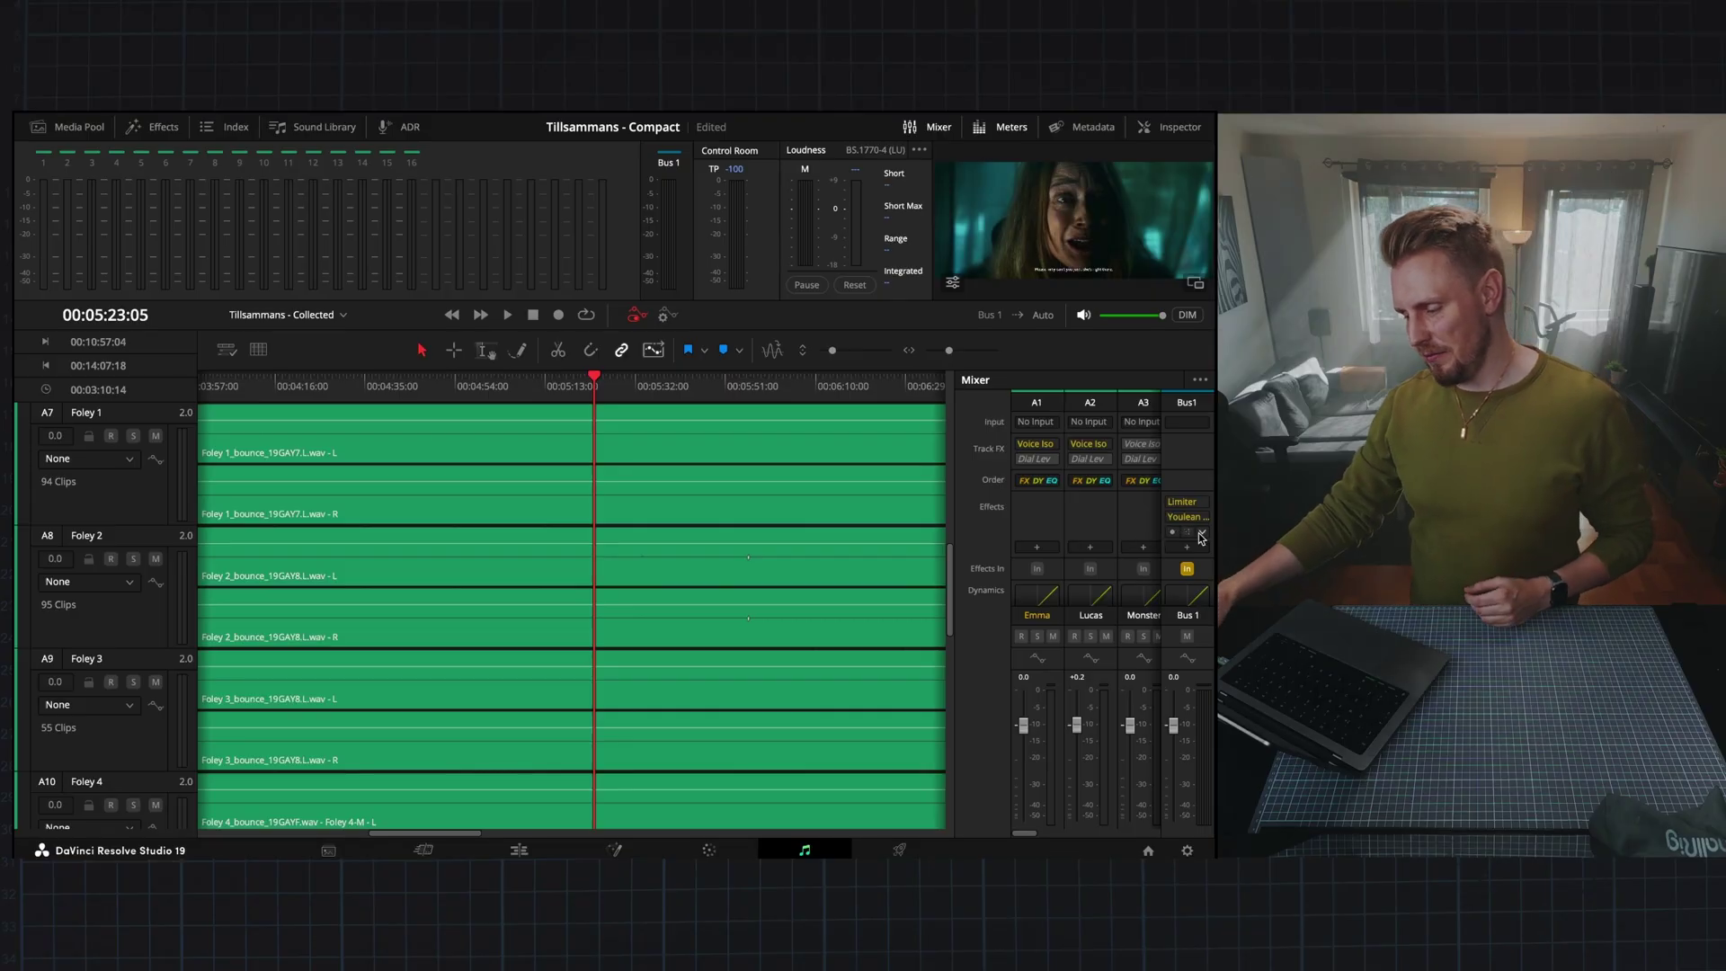
# Insert the NX 5.1 plugin into Bus 1's third effects slot.
pyautogui.click(1188, 534)
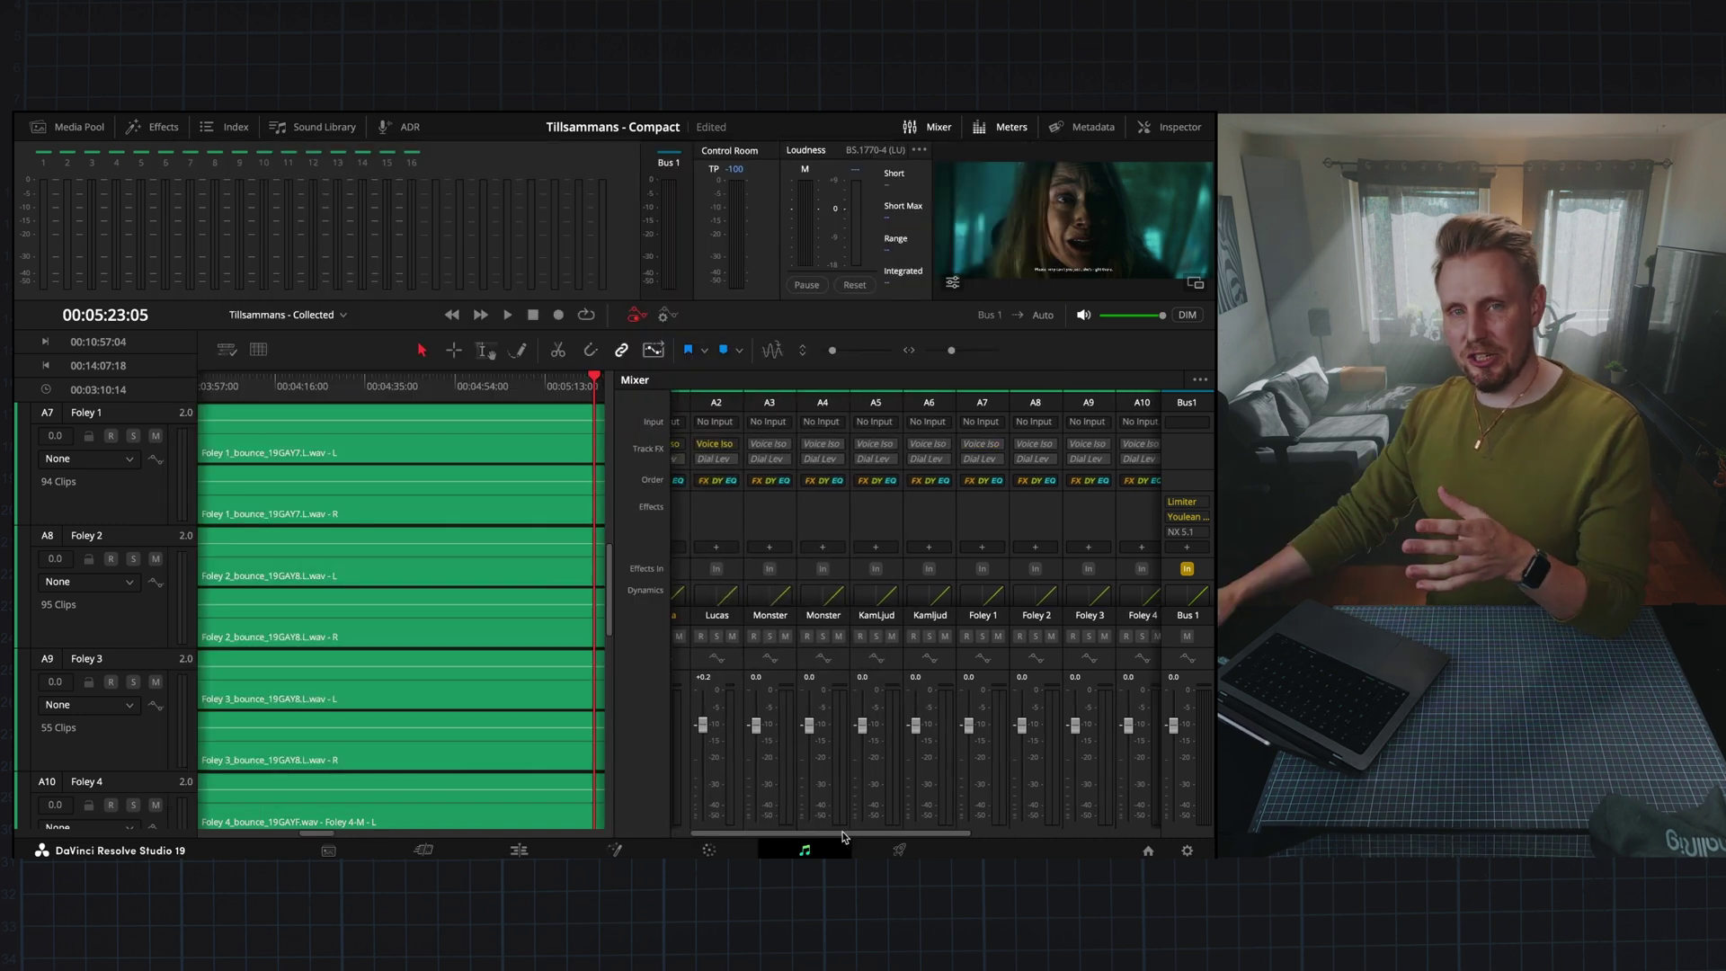
# Pan A12 Ambience 2 to 1L, 100F with PNT spread.
pyautogui.moveTo(843, 834); pyautogui.dragTo(1106, 818)
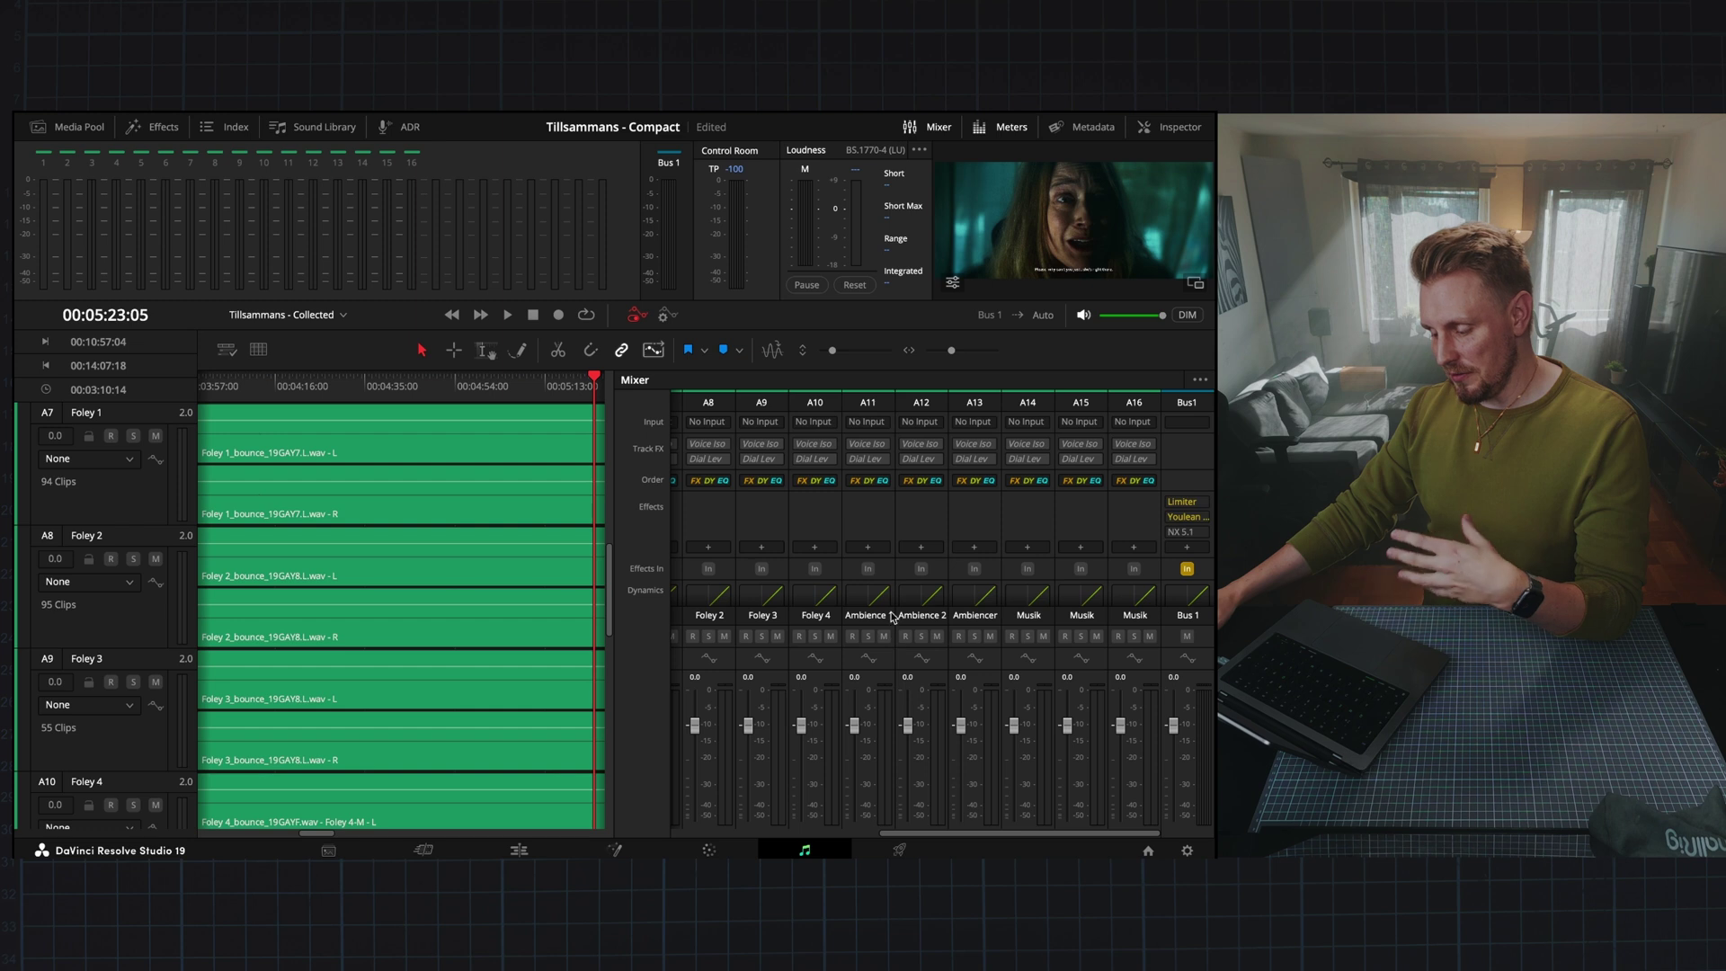
pyautogui.scroll(-5, 935, 585)
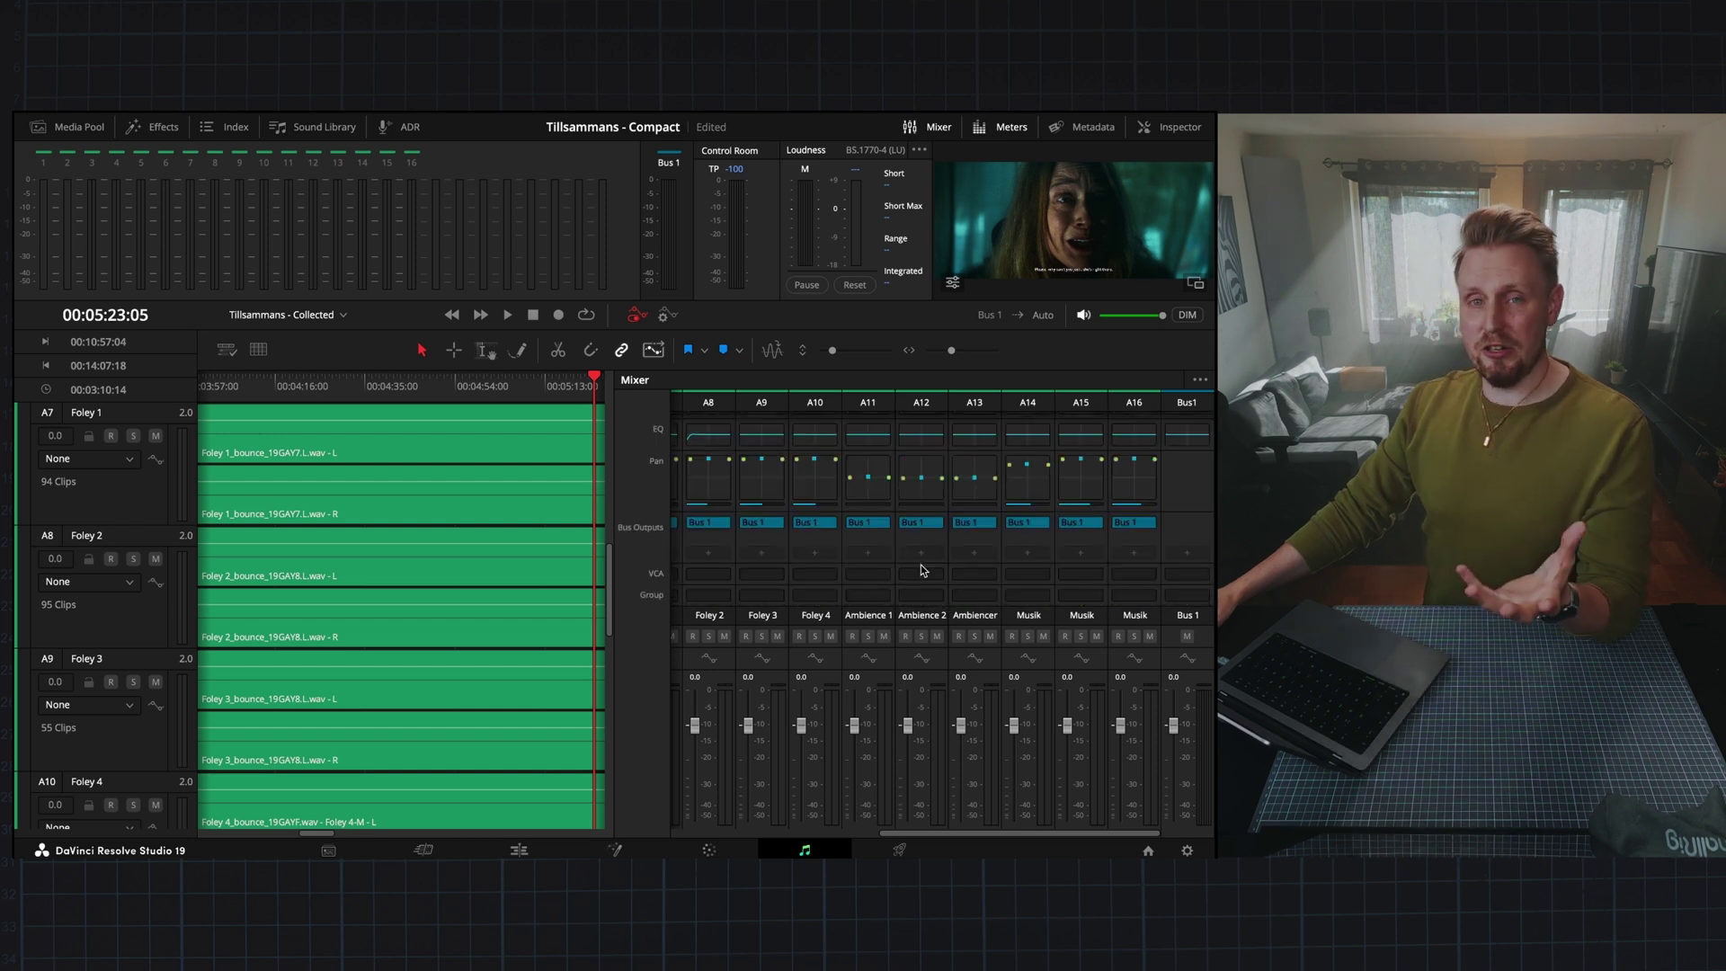
pyautogui.doubleClick(911, 490)
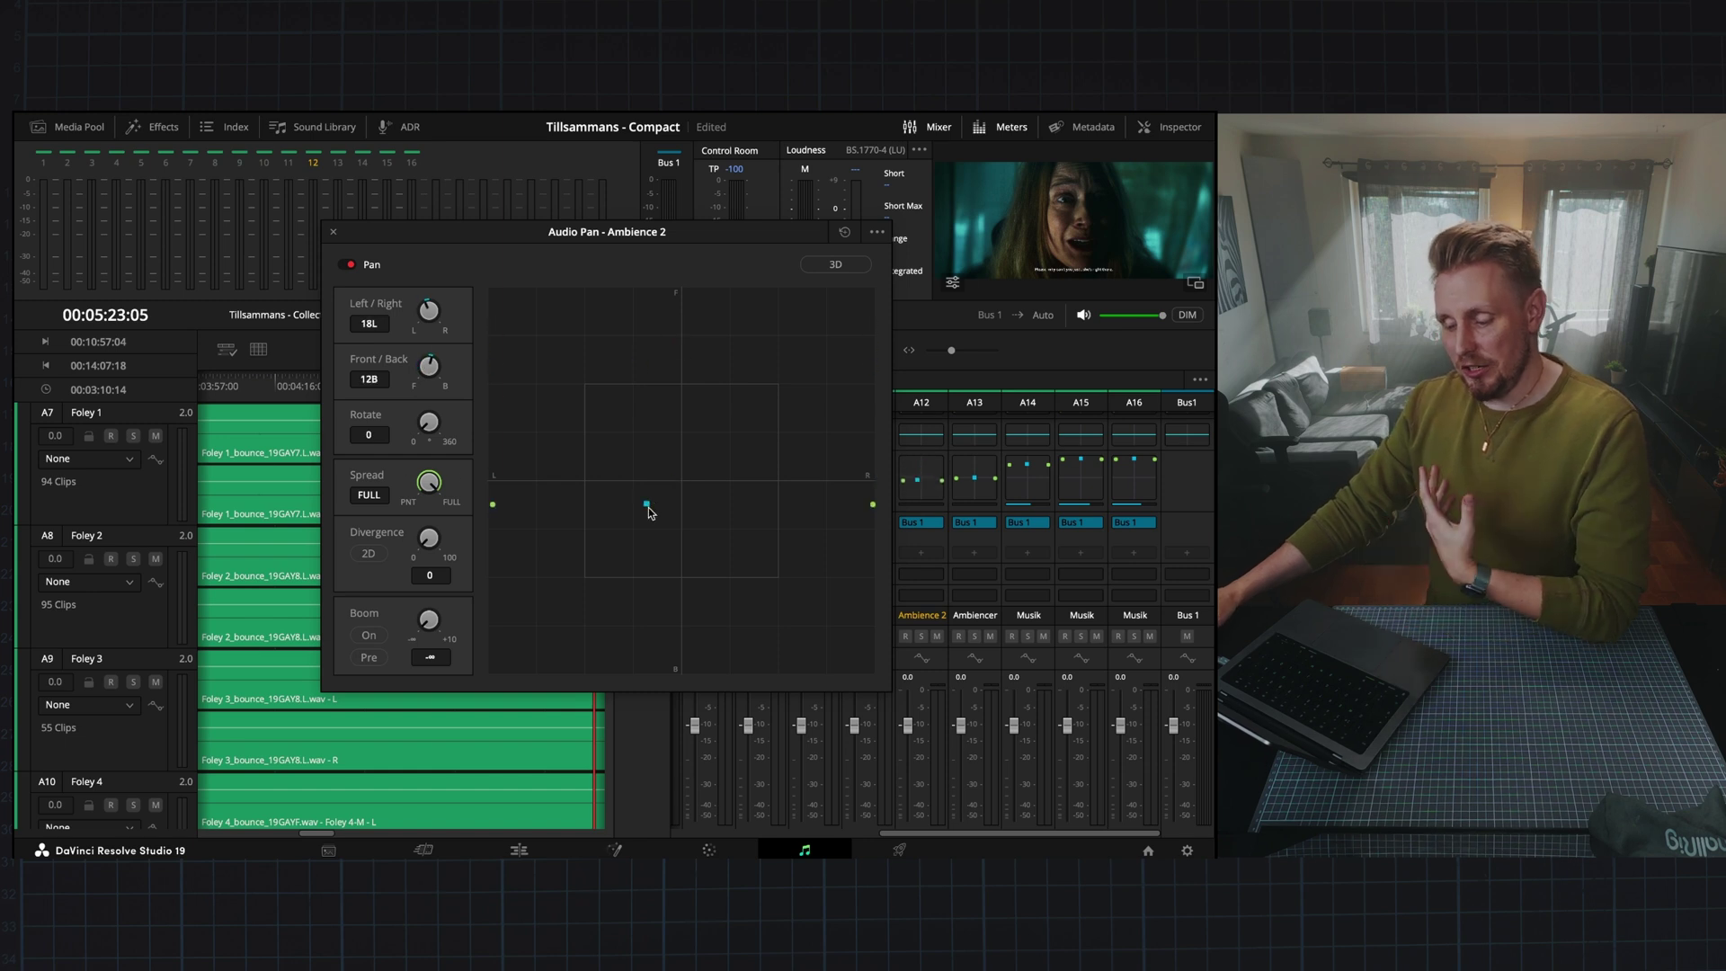
pyautogui.moveTo(680, 520); pyautogui.dragTo(703, 480)
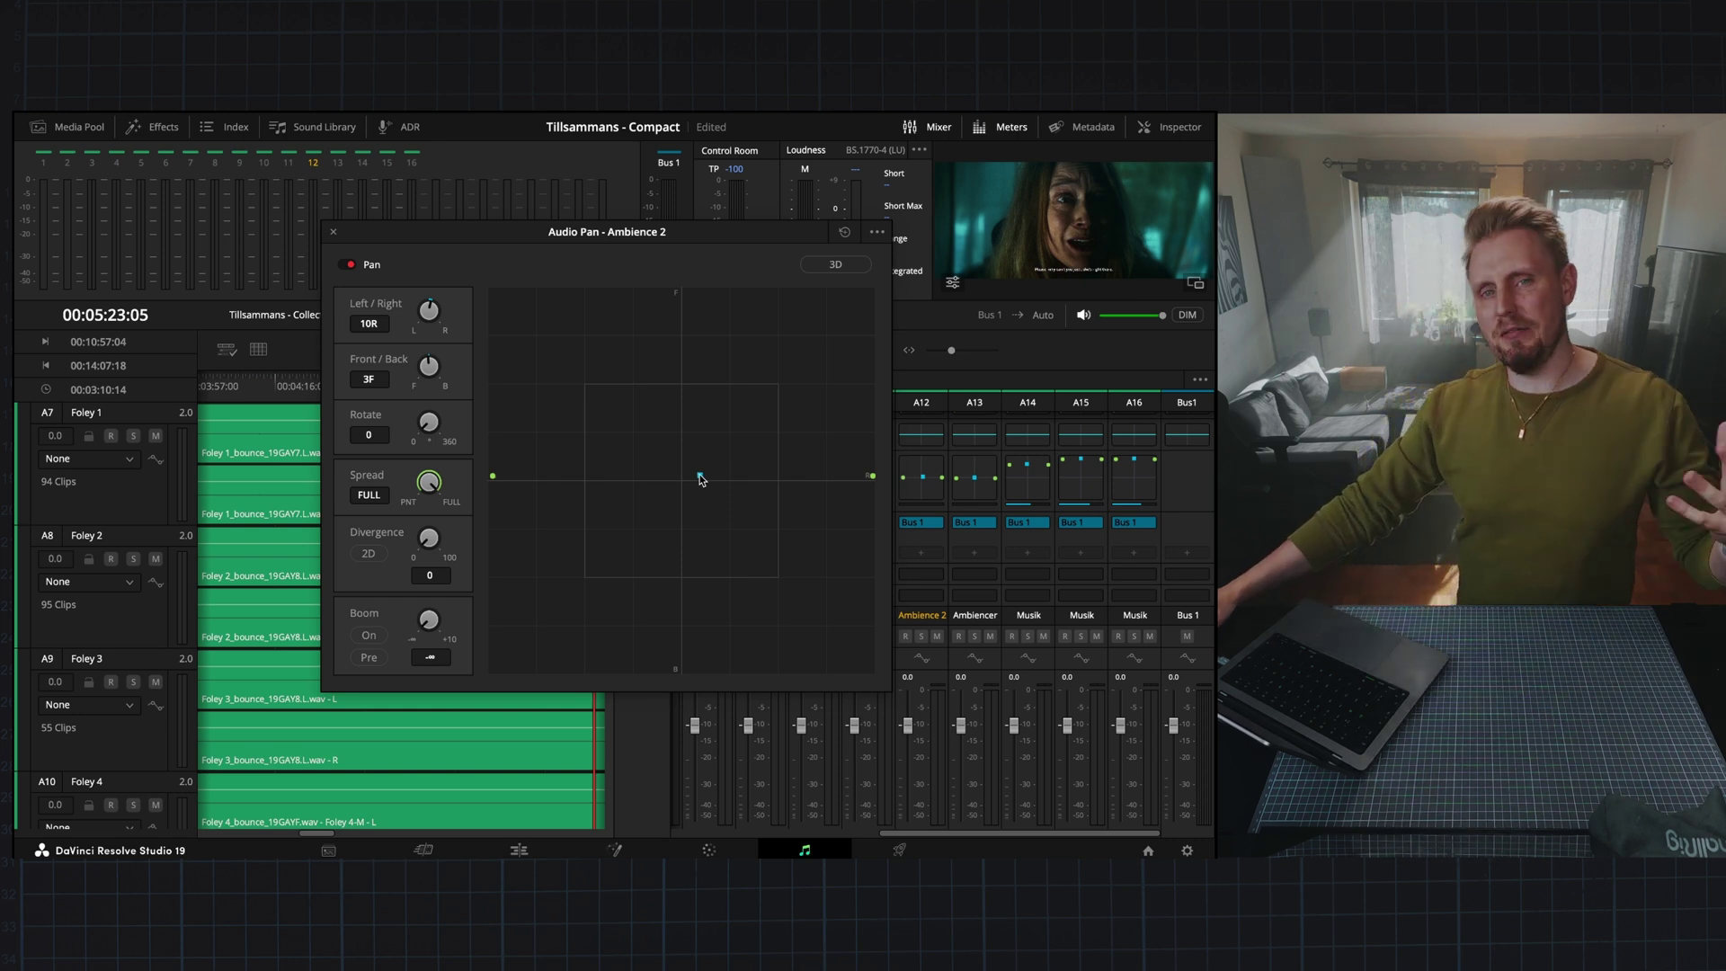
pyautogui.moveTo(702, 479); pyautogui.dragTo(680, 292)
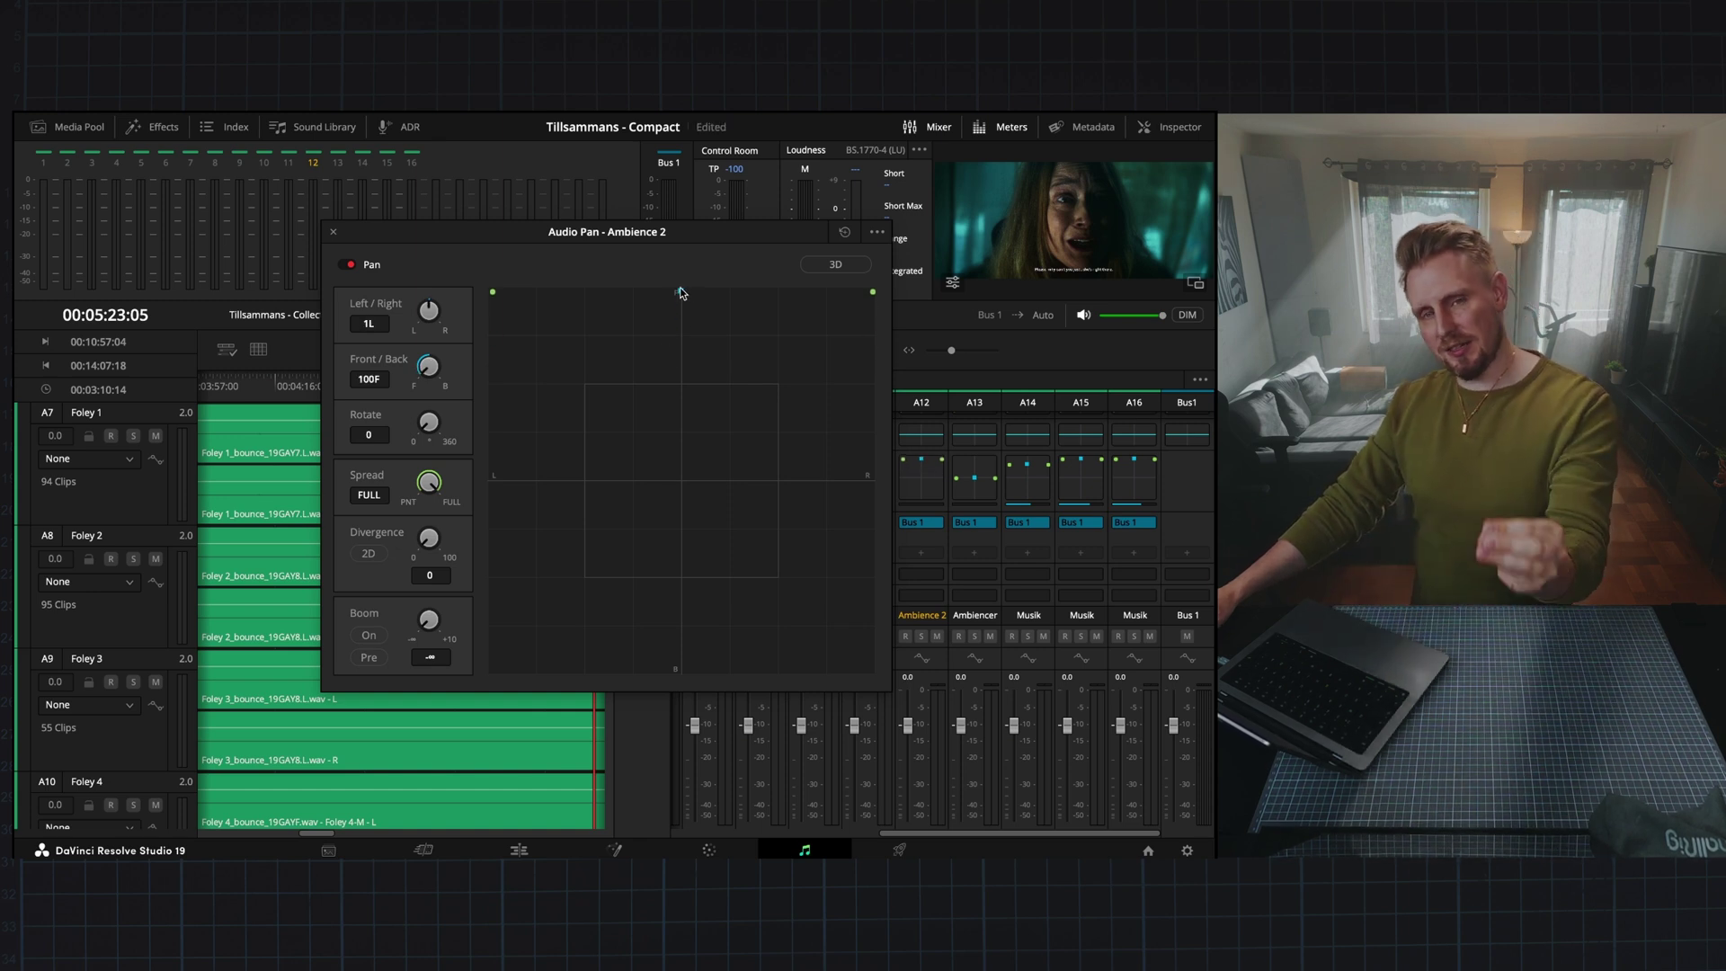
pyautogui.click(408, 508)
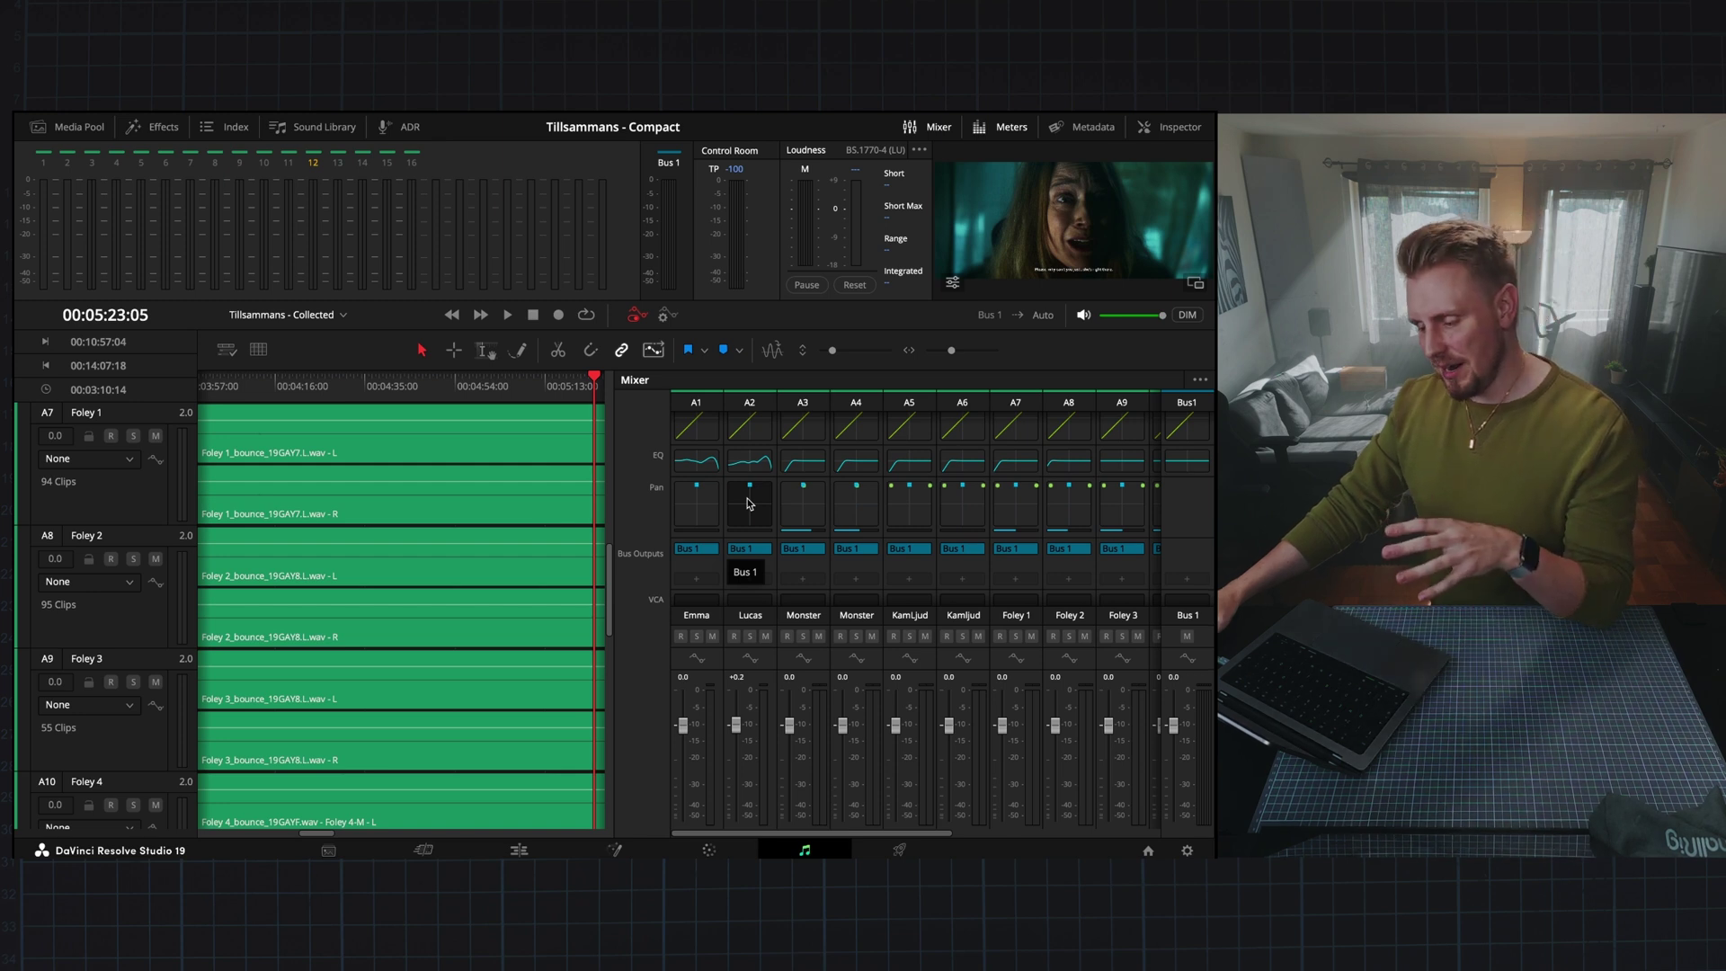
pyautogui.doubleClick(749, 504)
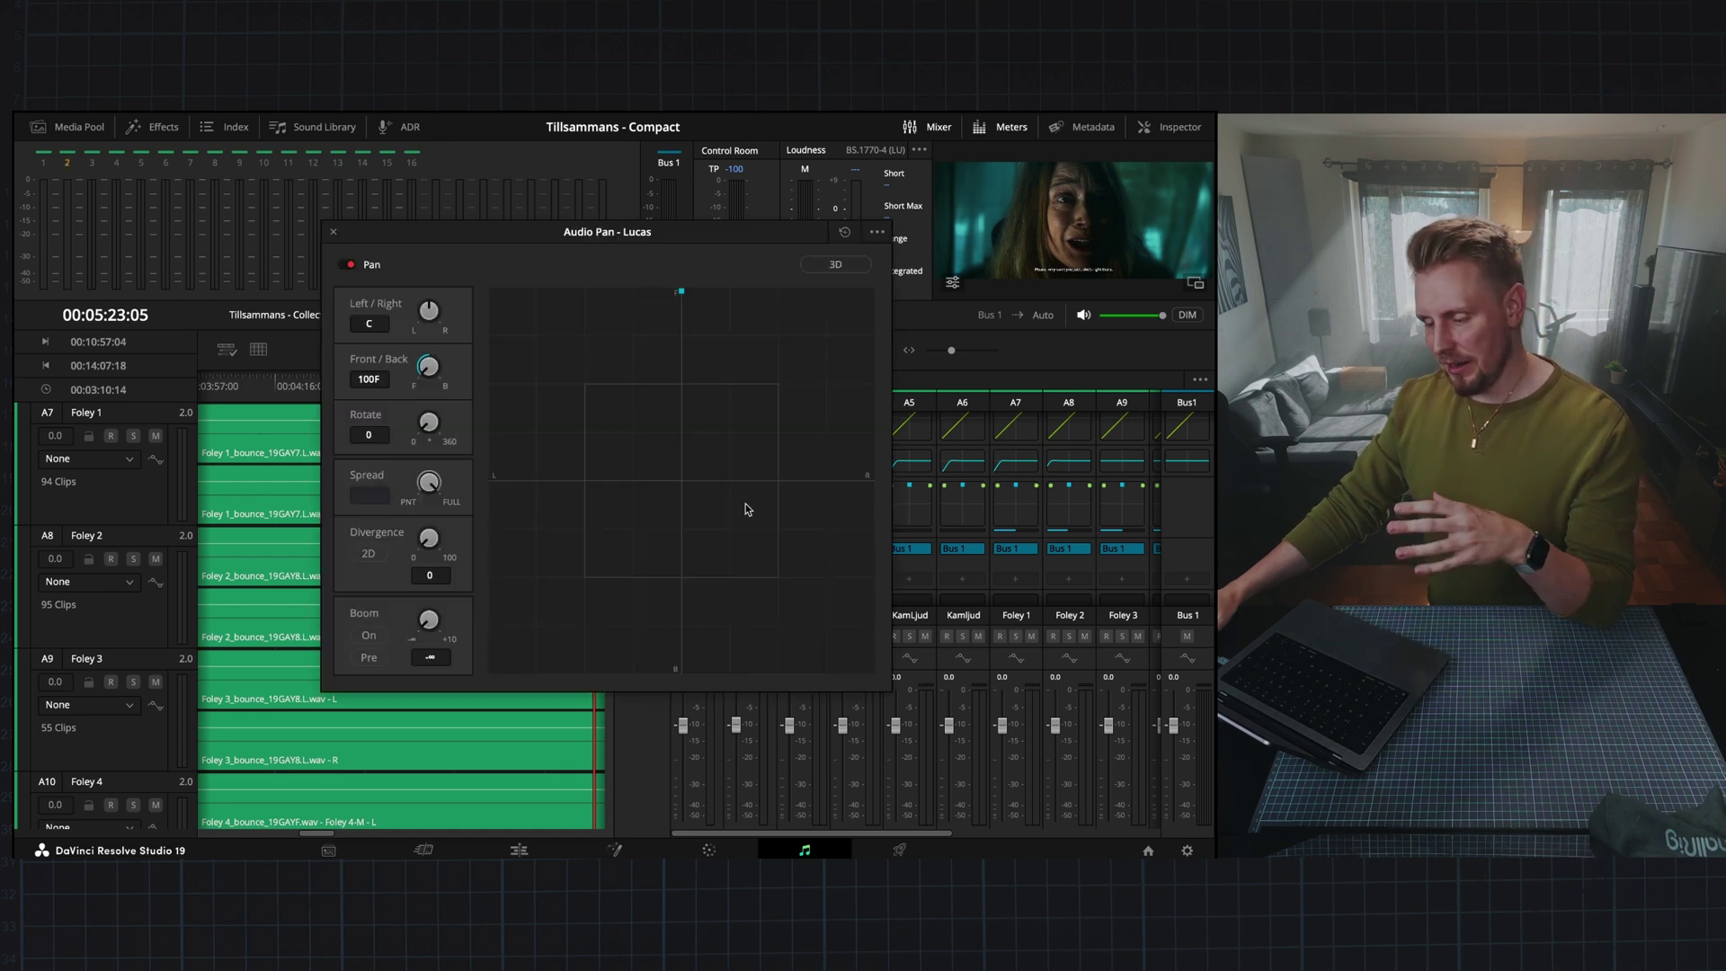
pyautogui.click(333, 235)
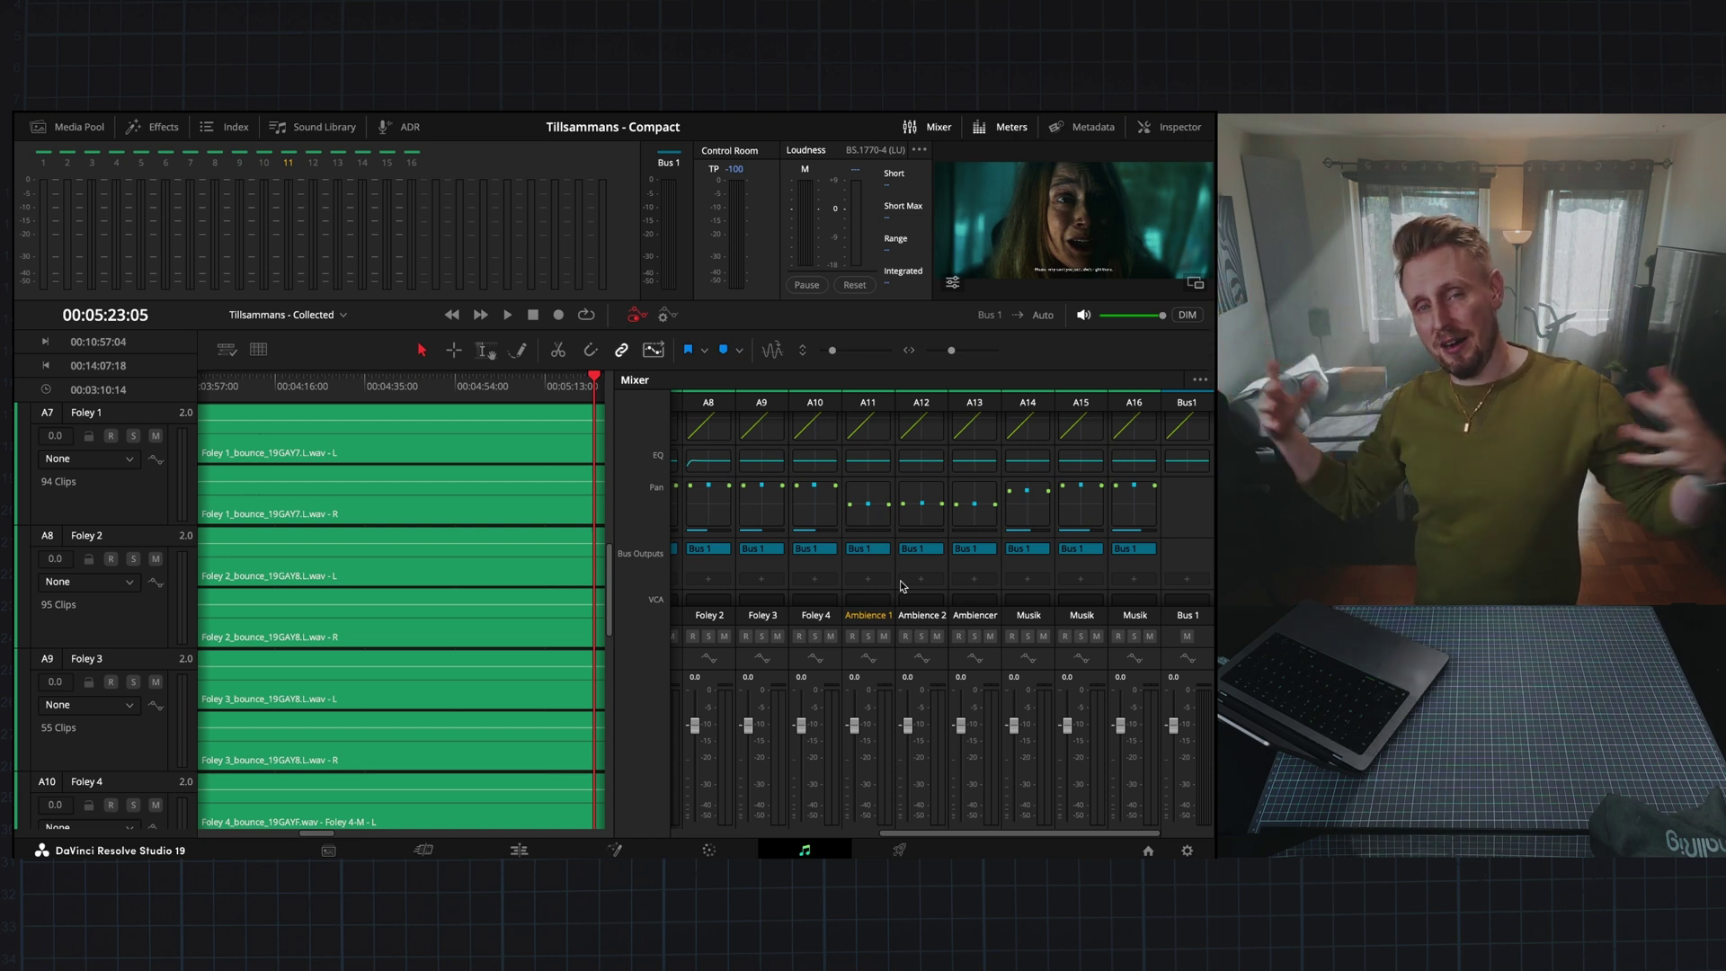
# Pan A14 Musik to 2L, 73F with FULL spread, then switch the panner to A13 Ambiencer.
pyautogui.doubleClick(1032, 505)
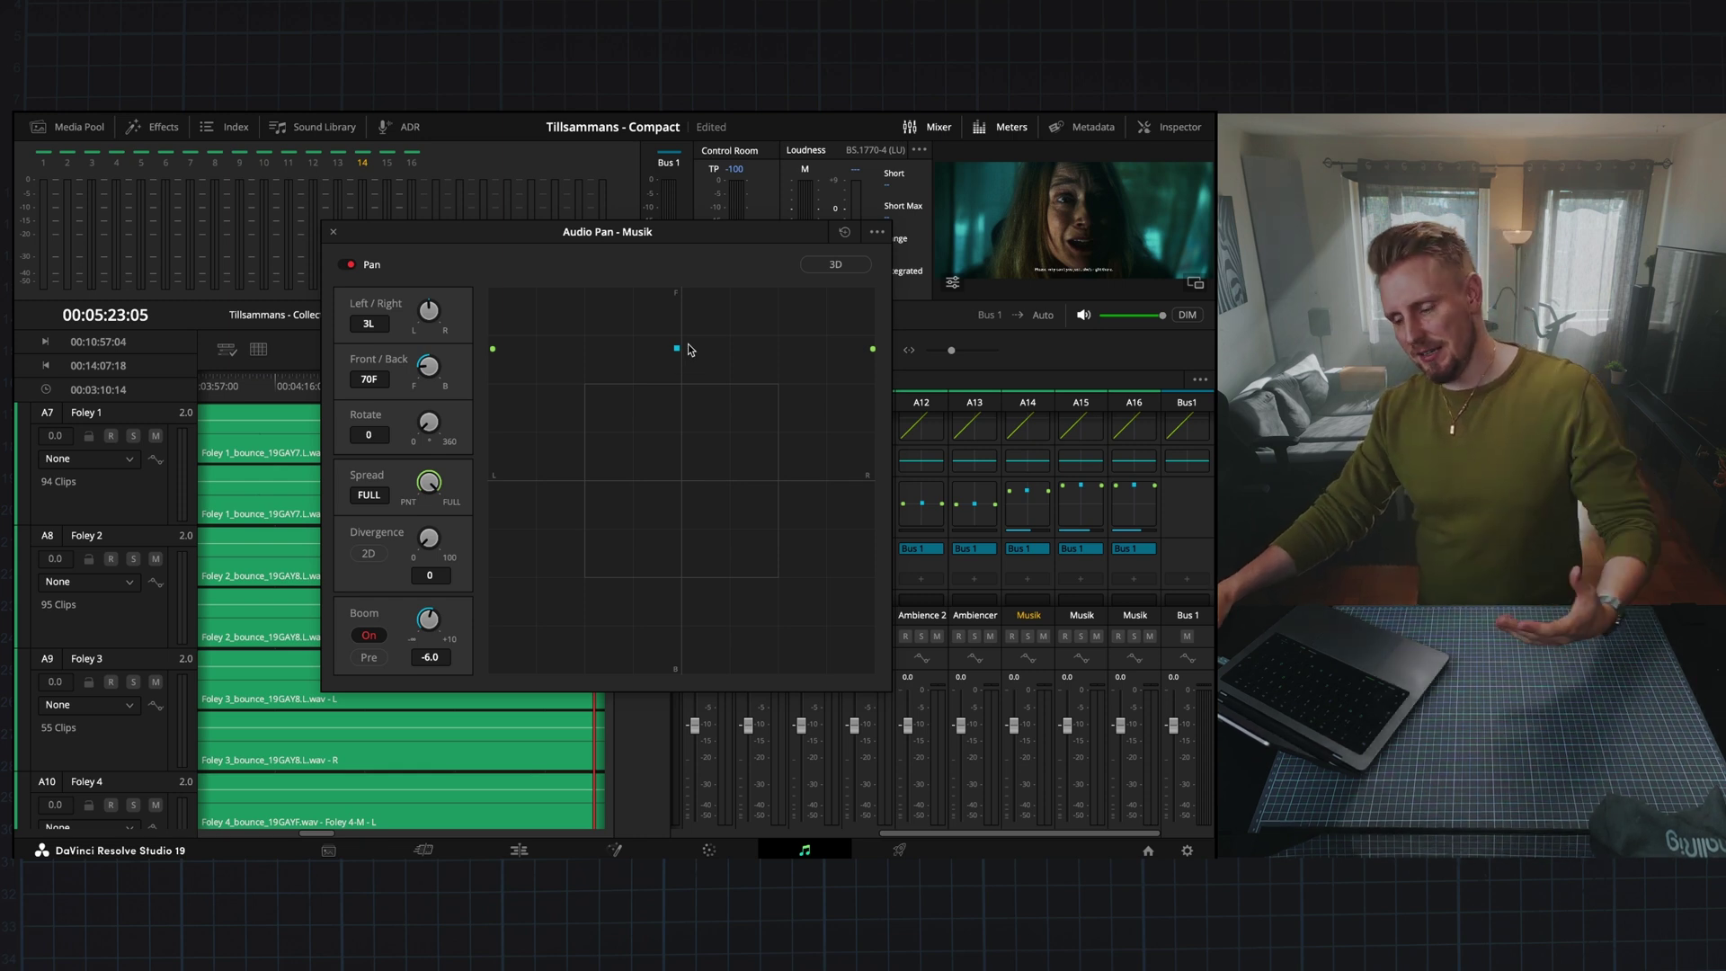
pyautogui.moveTo(677, 348); pyautogui.dragTo(678, 343)
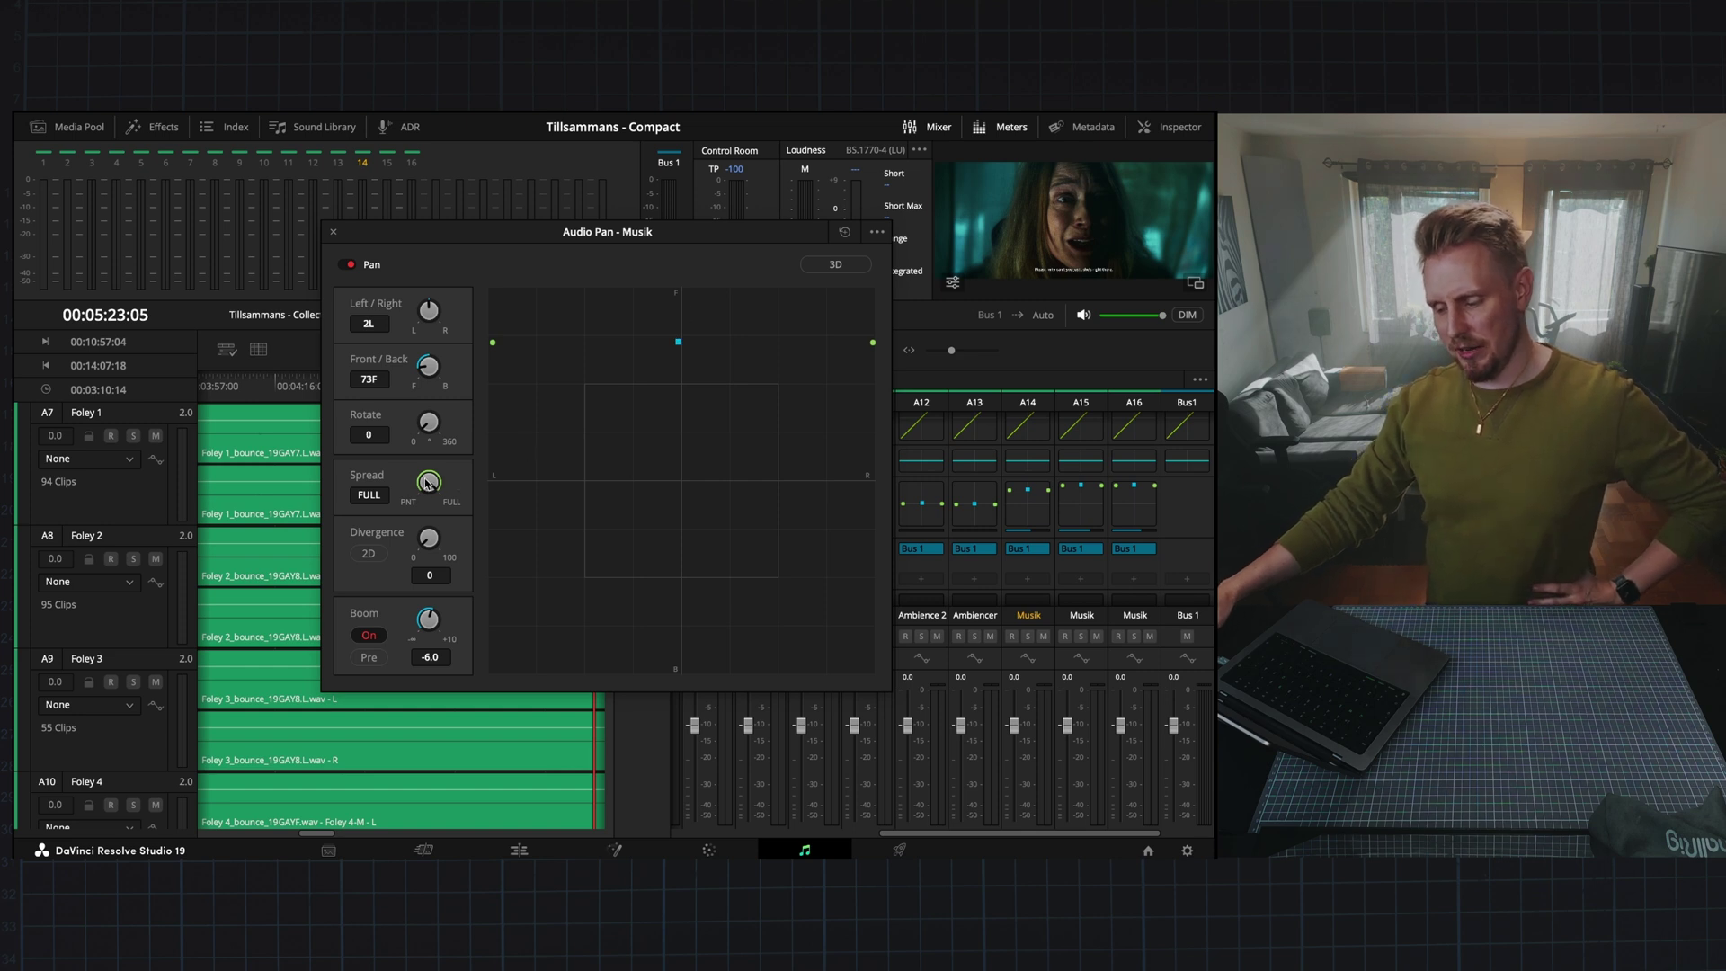
pyautogui.moveTo(429, 482); pyautogui.dragTo(483, 486)
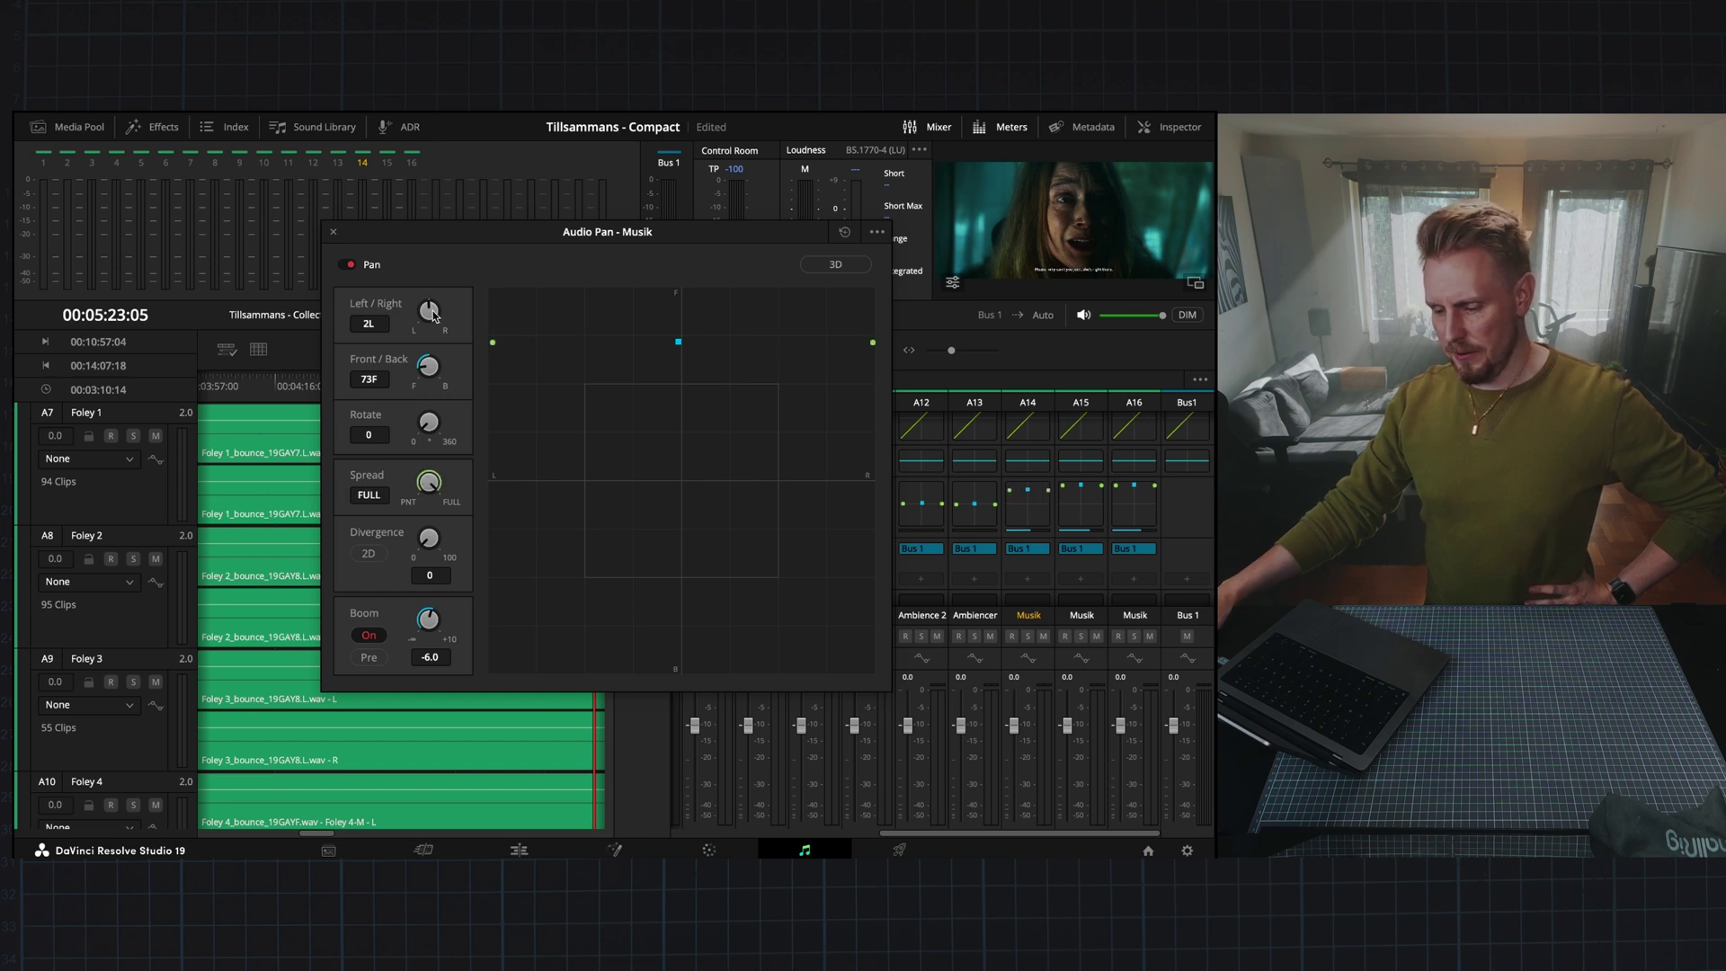
pyautogui.press('Up')
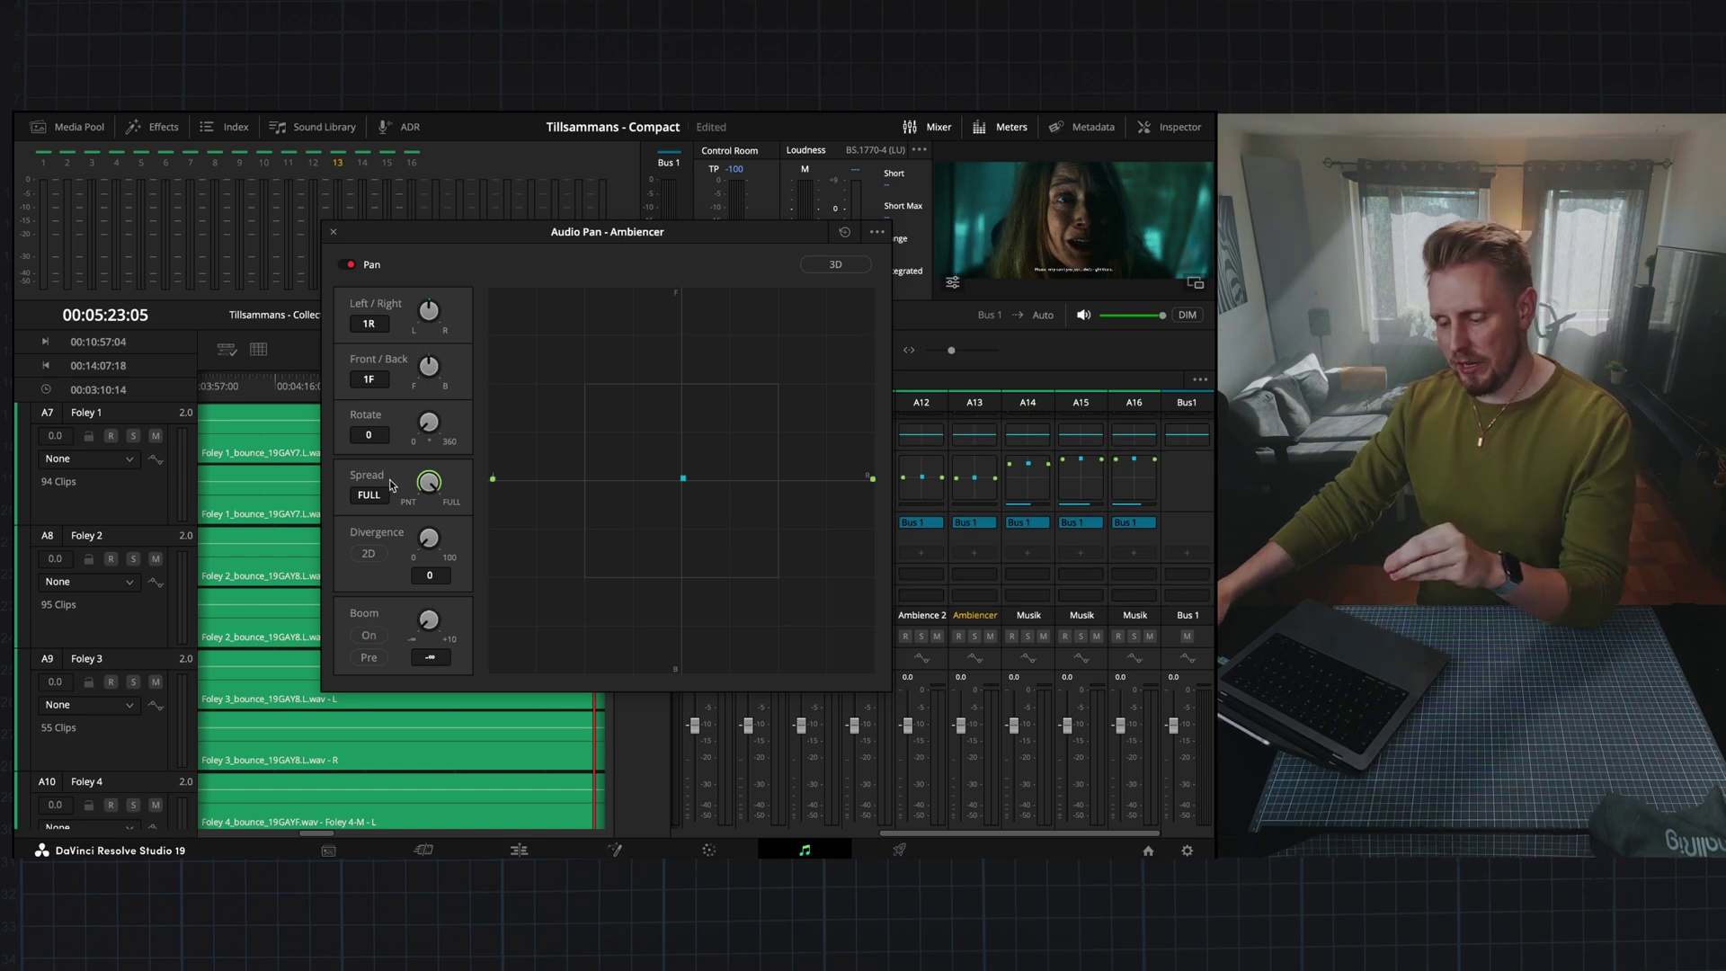
# Close the Ambiencer Audio Pan window.
pyautogui.click(331, 233)
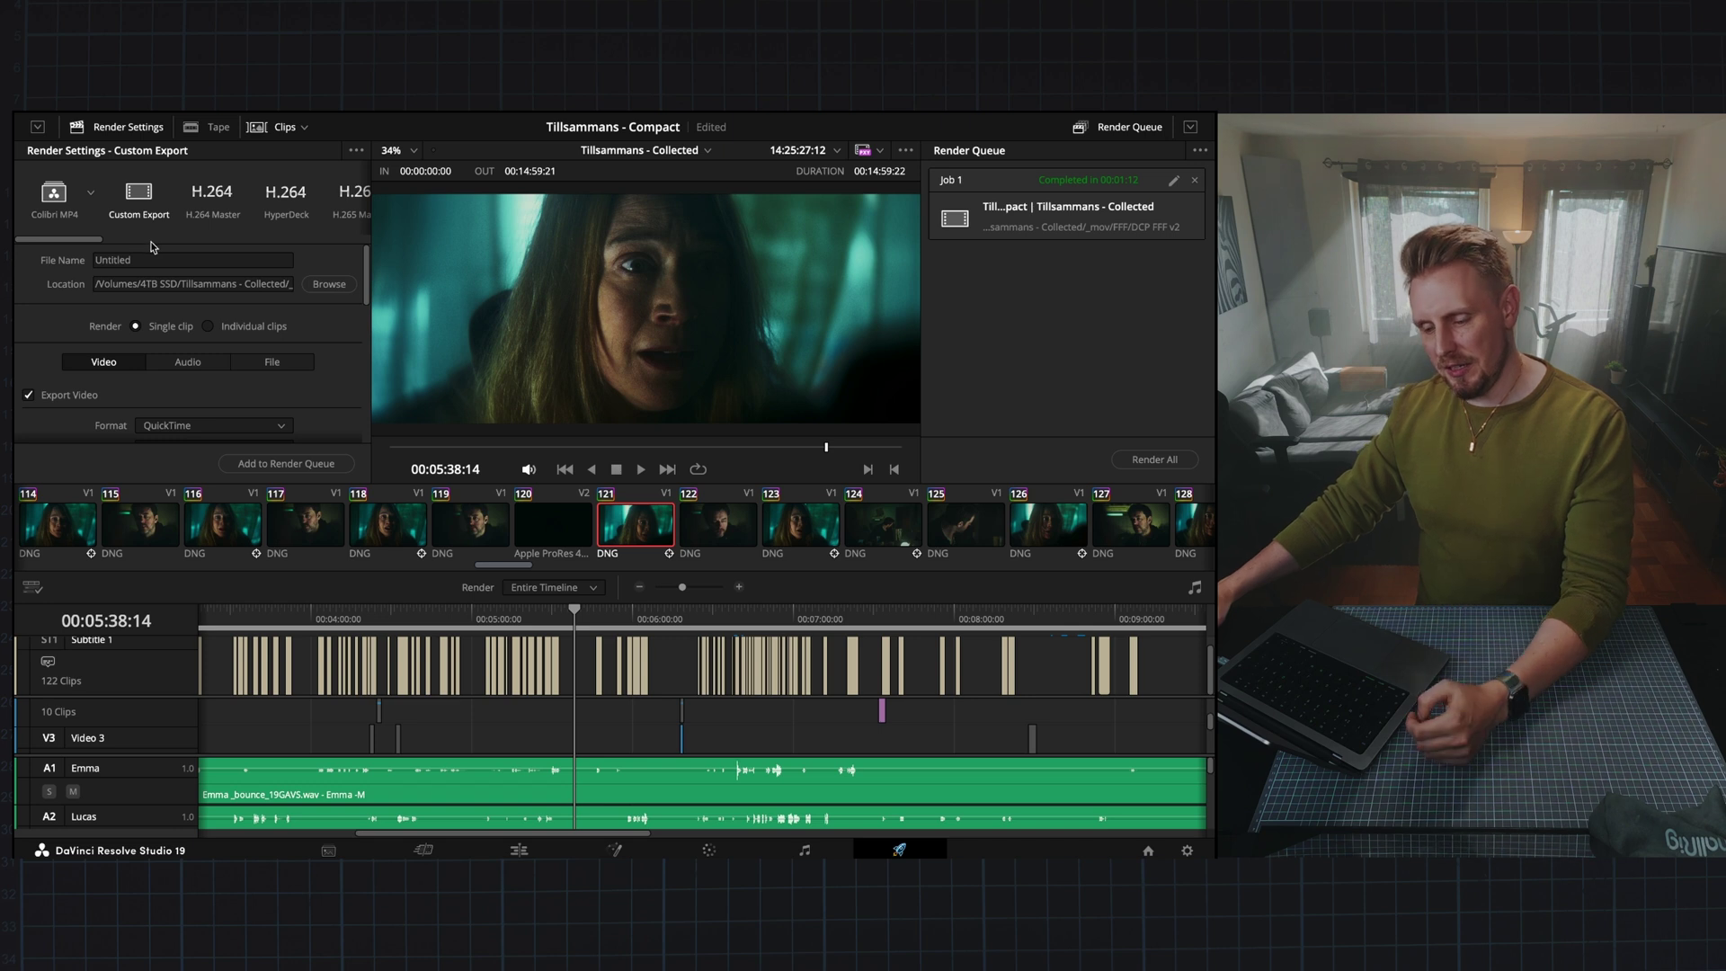
# Load the DCP render preset, keeping 4K DCI Scope as the package type.
pyautogui.click(91, 194)
pyautogui.click(48, 250)
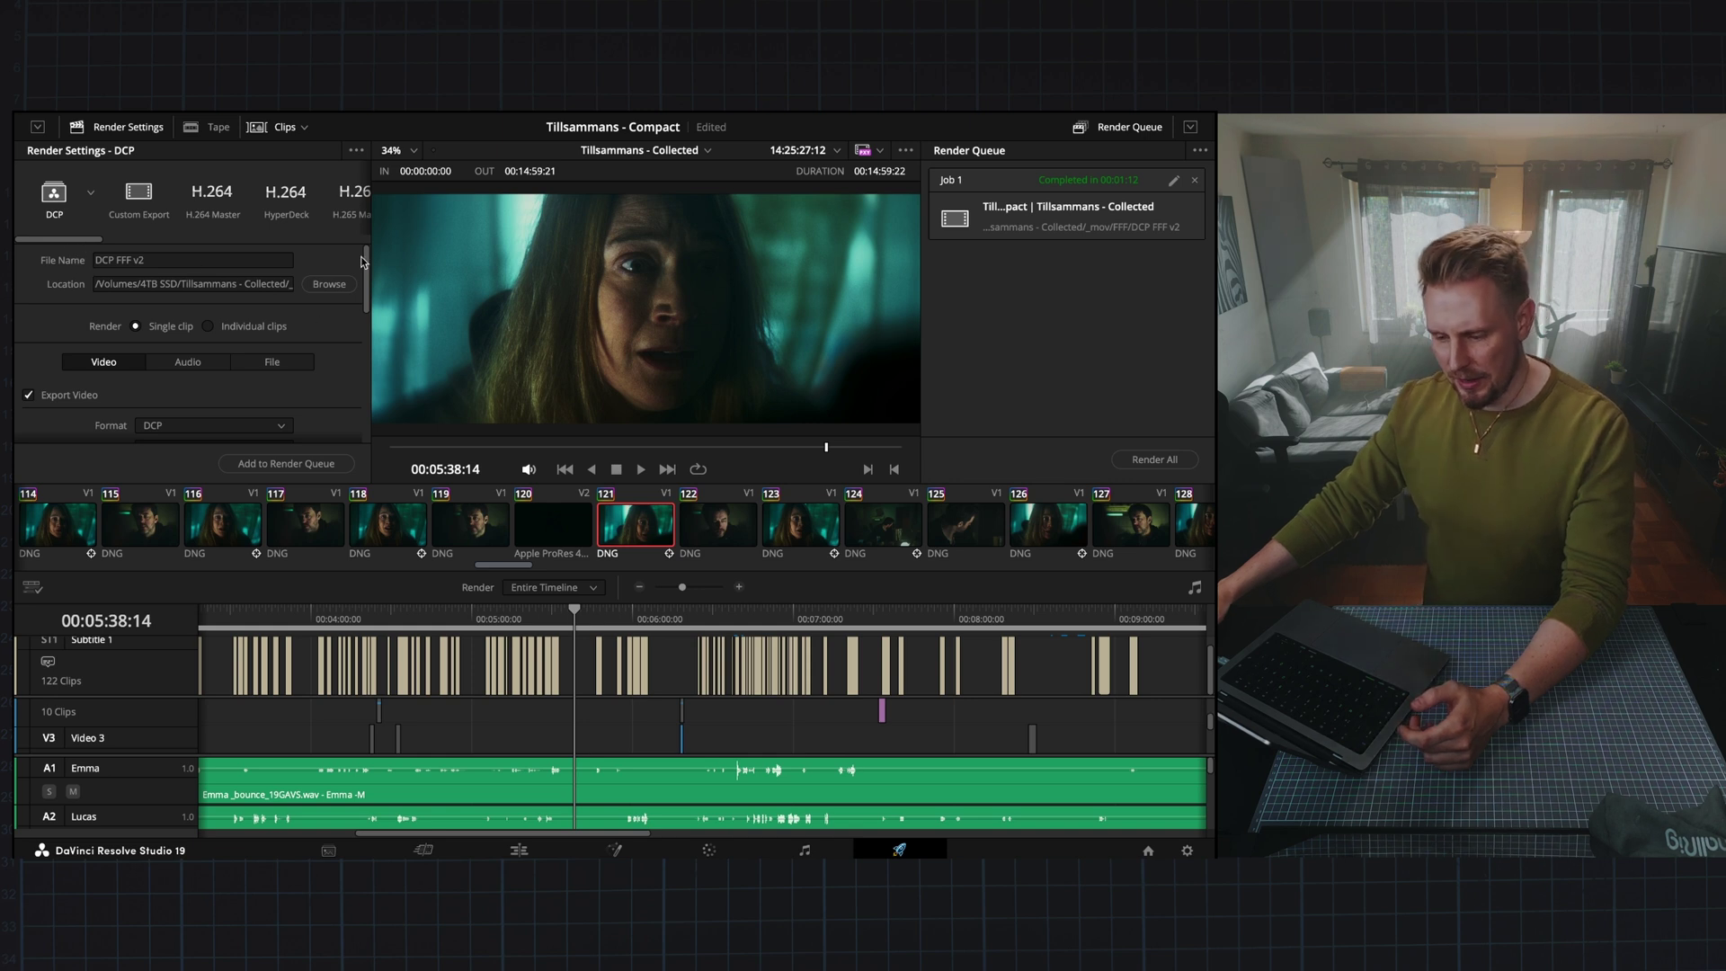
pyautogui.scroll(-3, 361, 262)
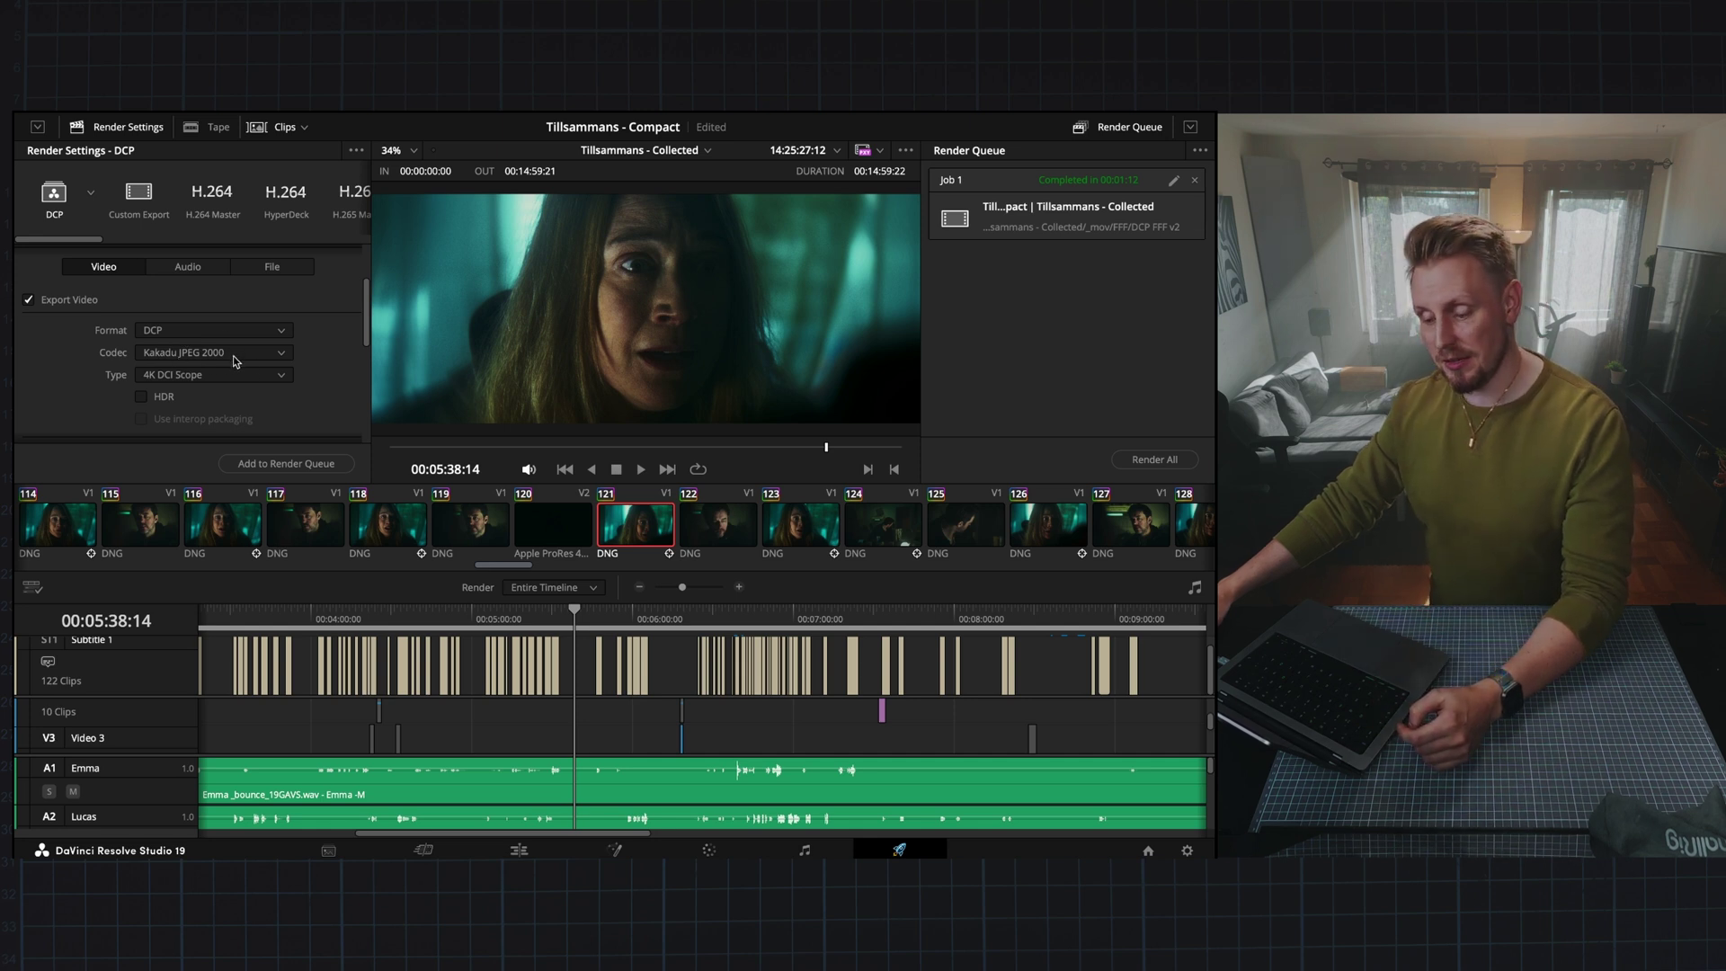
pyautogui.click(199, 376)
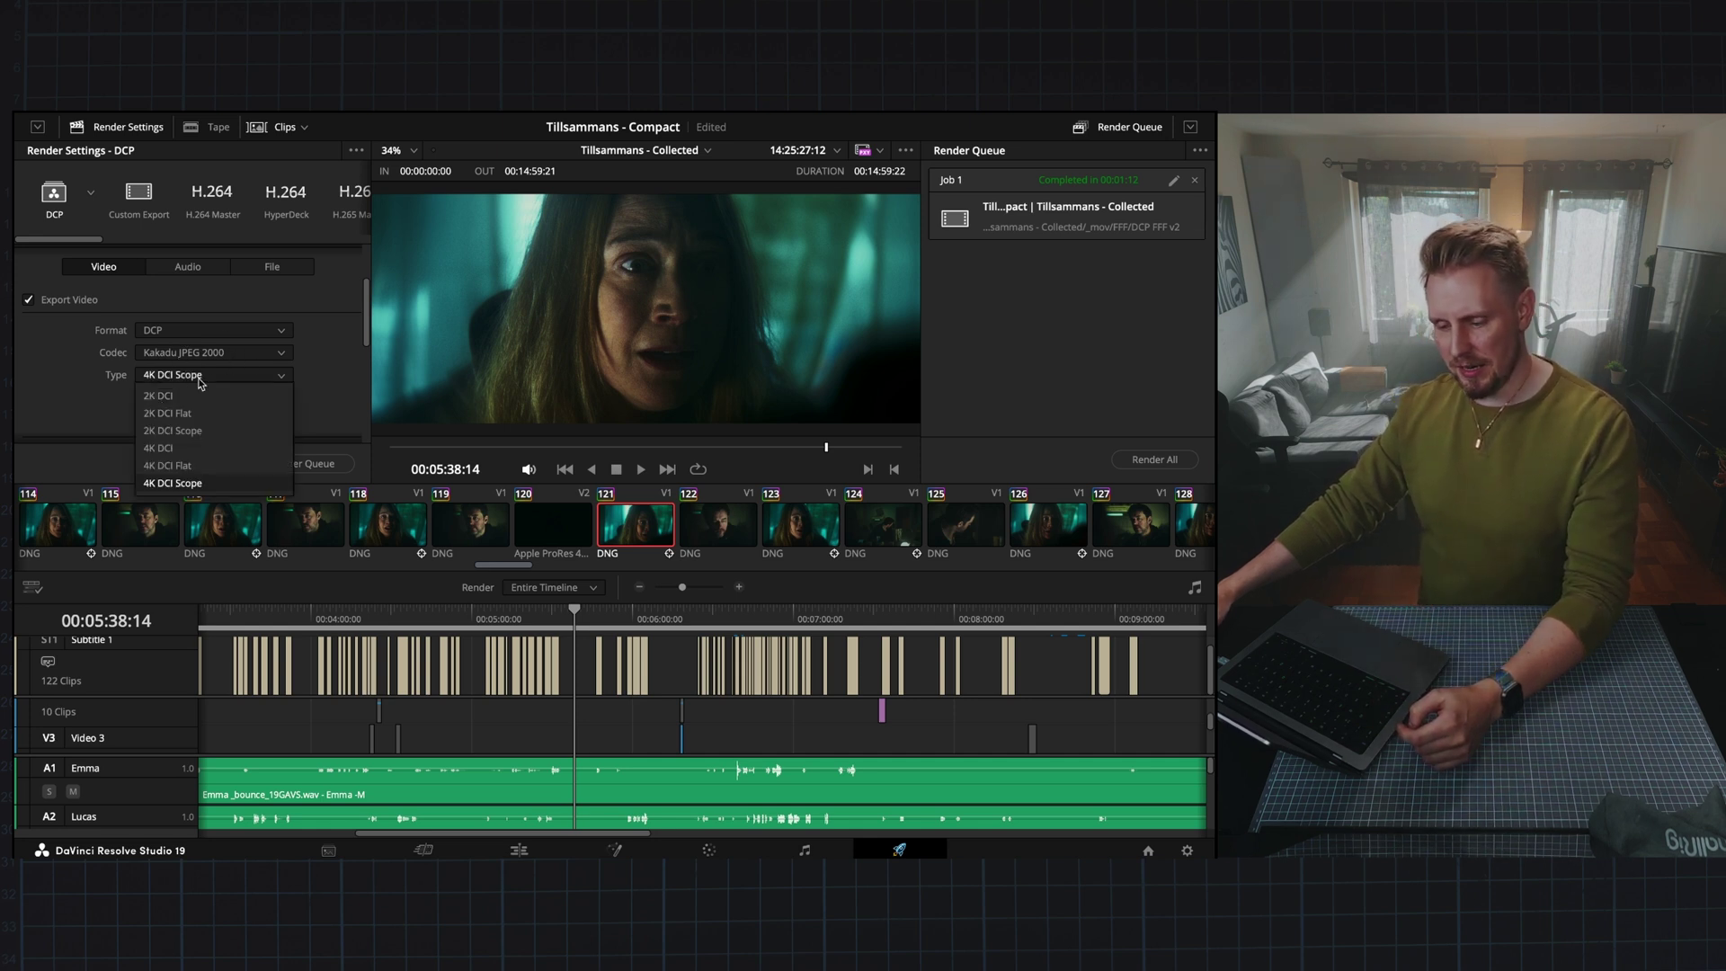
pyautogui.click(233, 380)
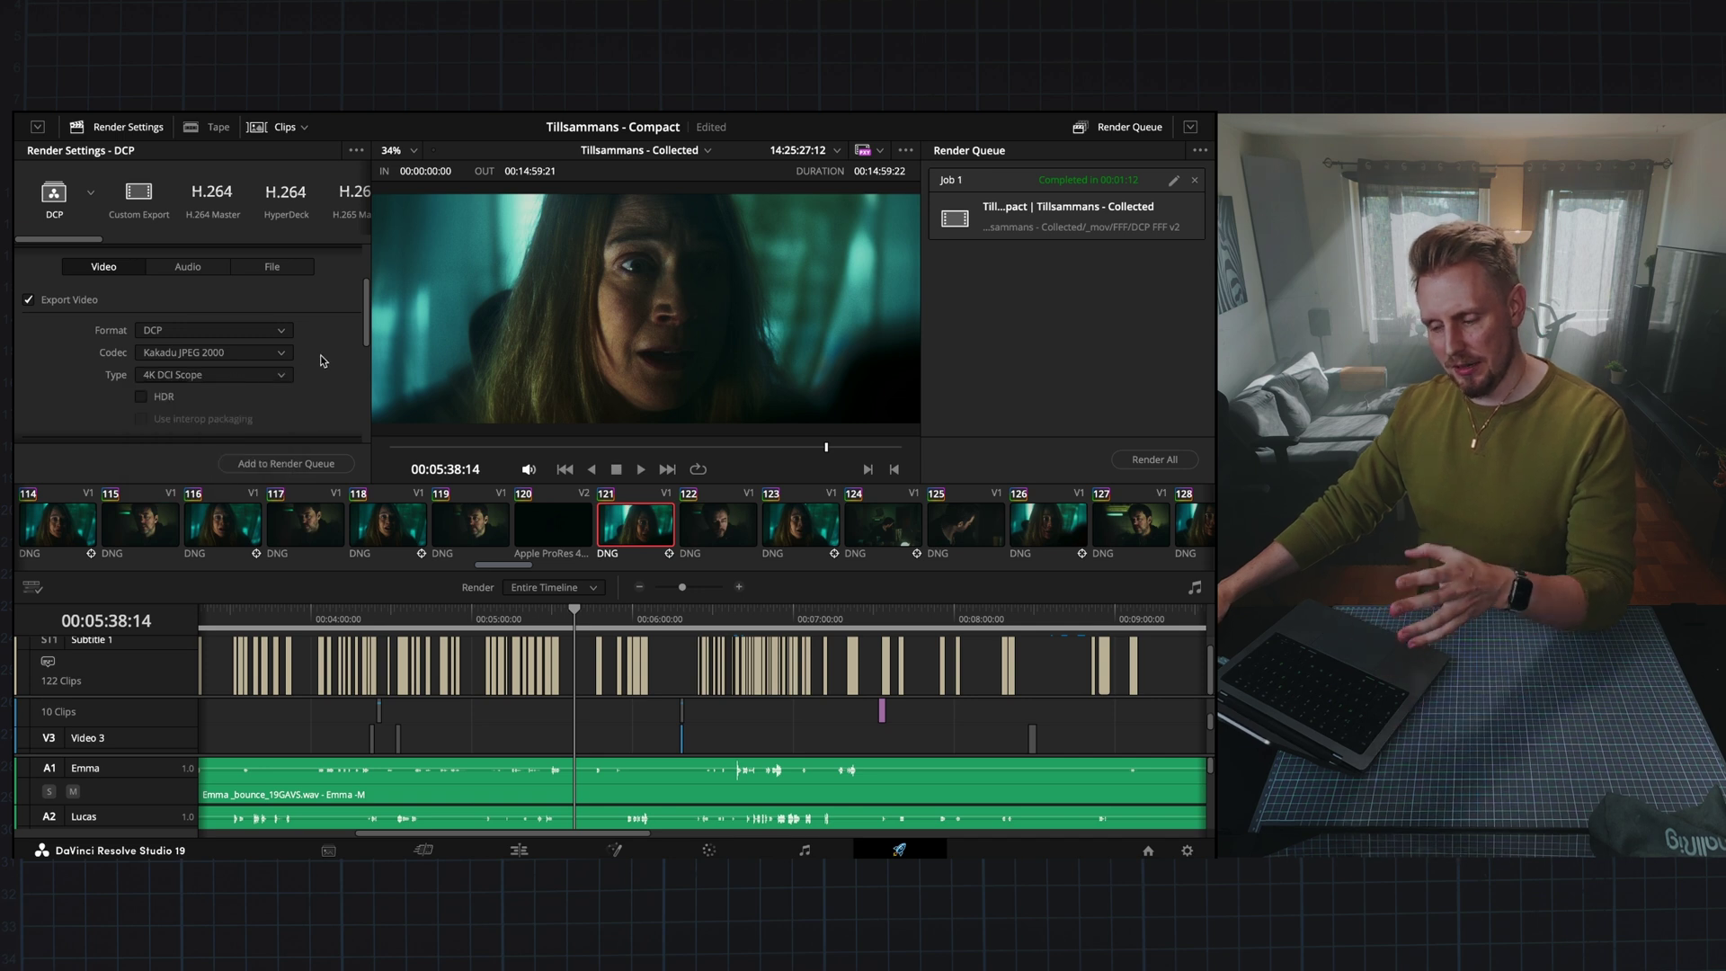
# Review the DCP quality, color tag and advanced settings down to the Linear PCM 48000 audio.
pyautogui.moveTo(367, 305); pyautogui.dragTo(375, 322)
pyautogui.scroll(-5, 359, 329)
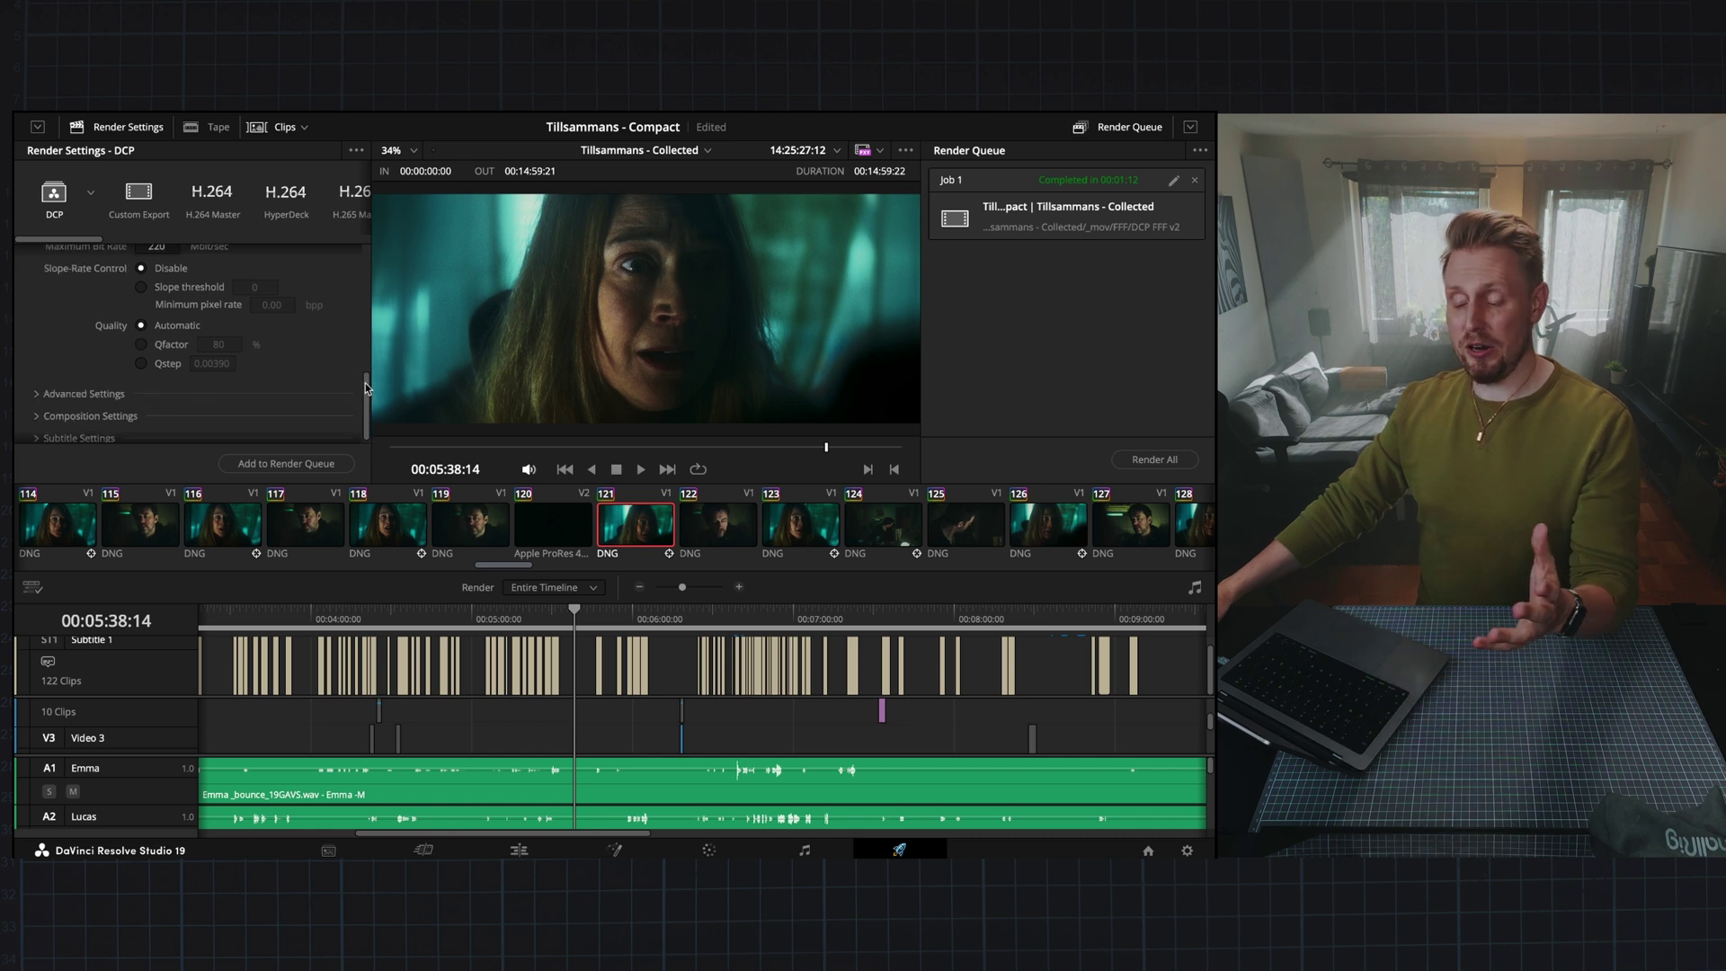
pyautogui.scroll(2, 365, 368)
pyautogui.scroll(-6, 270, 369)
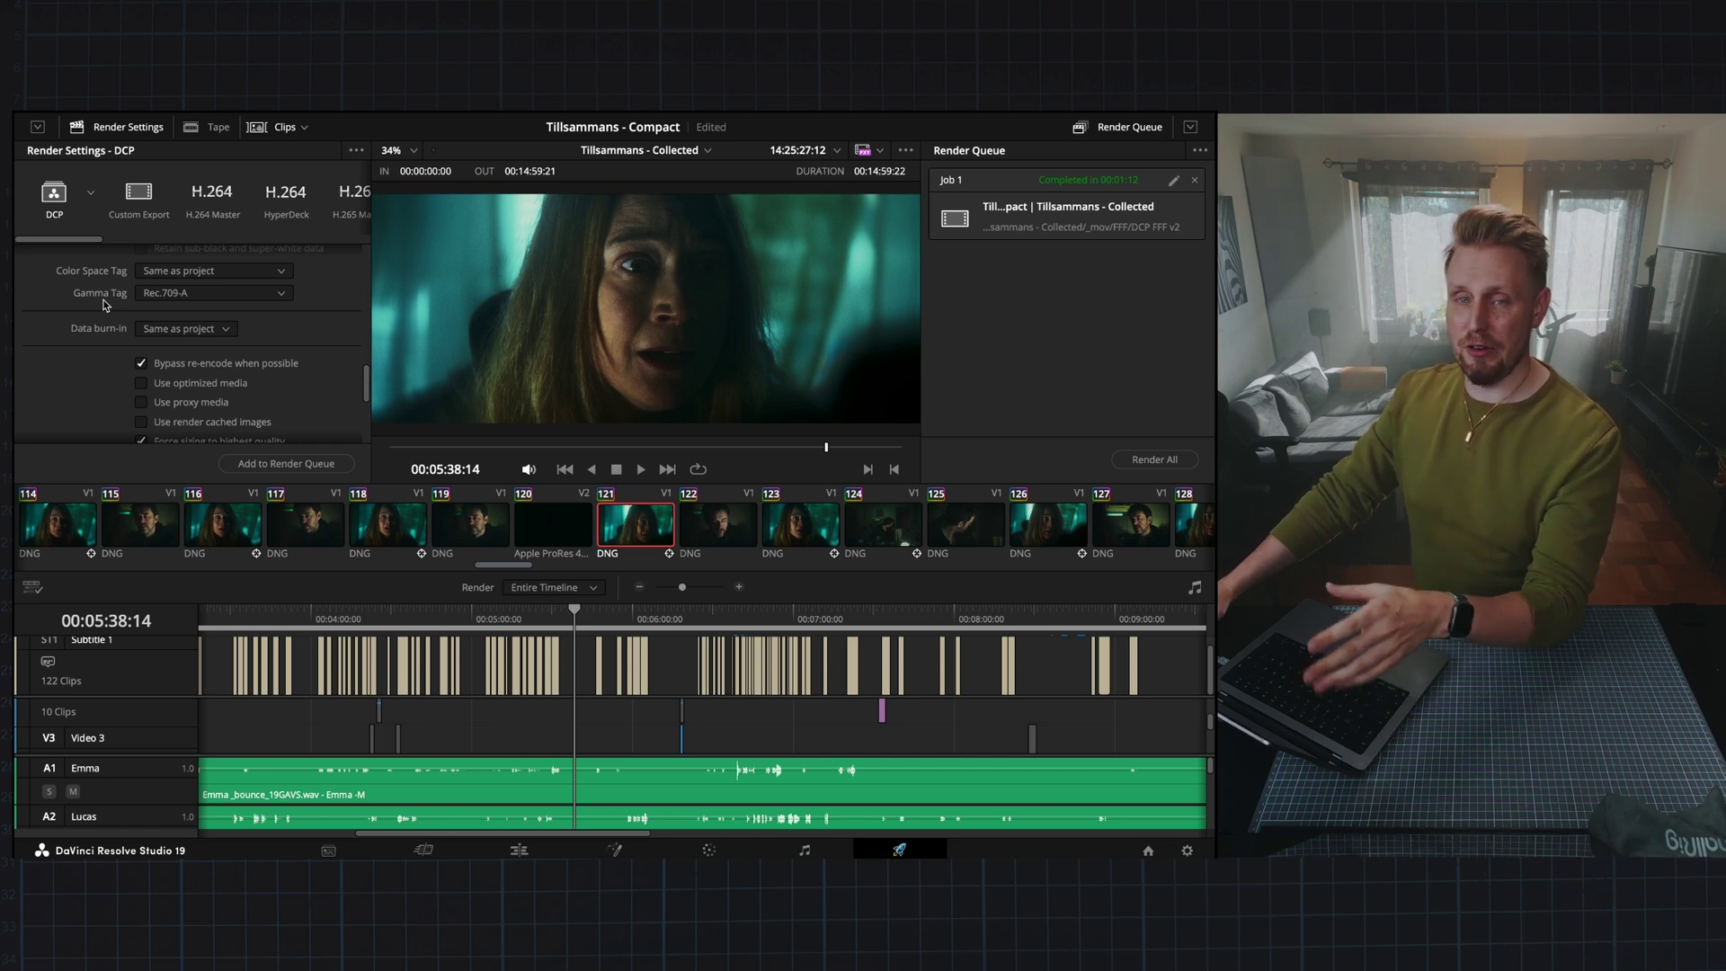
pyautogui.scroll(-10, 106, 305)
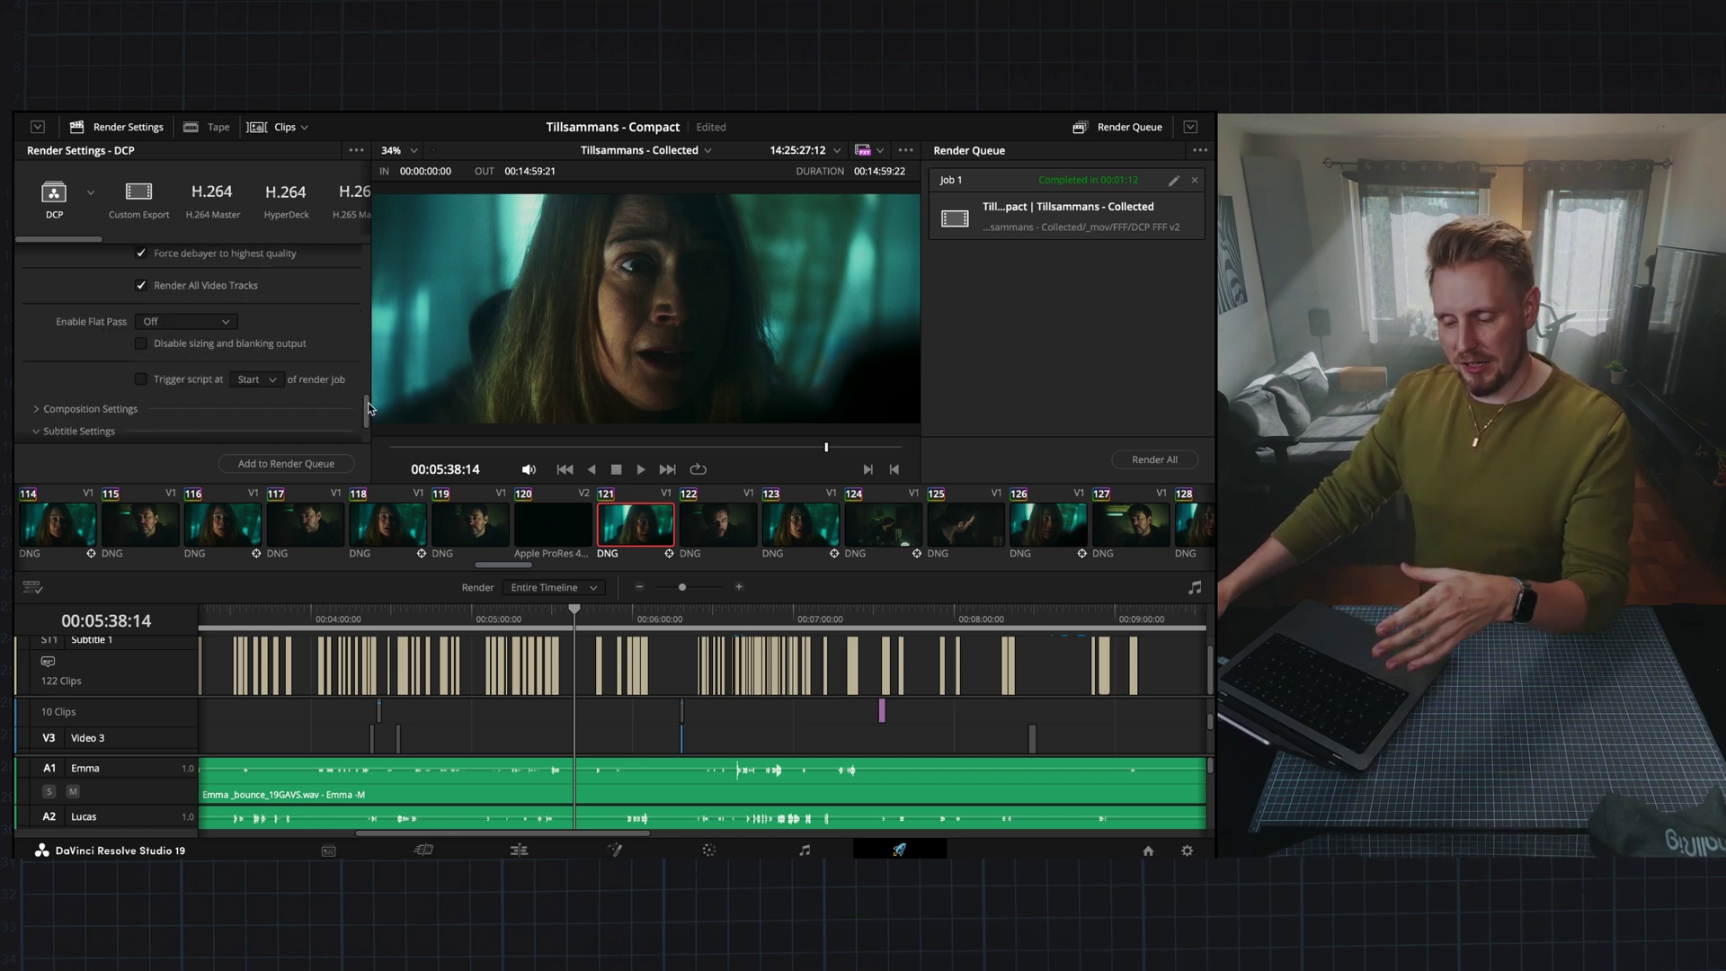
pyautogui.scroll(-4, 365, 409)
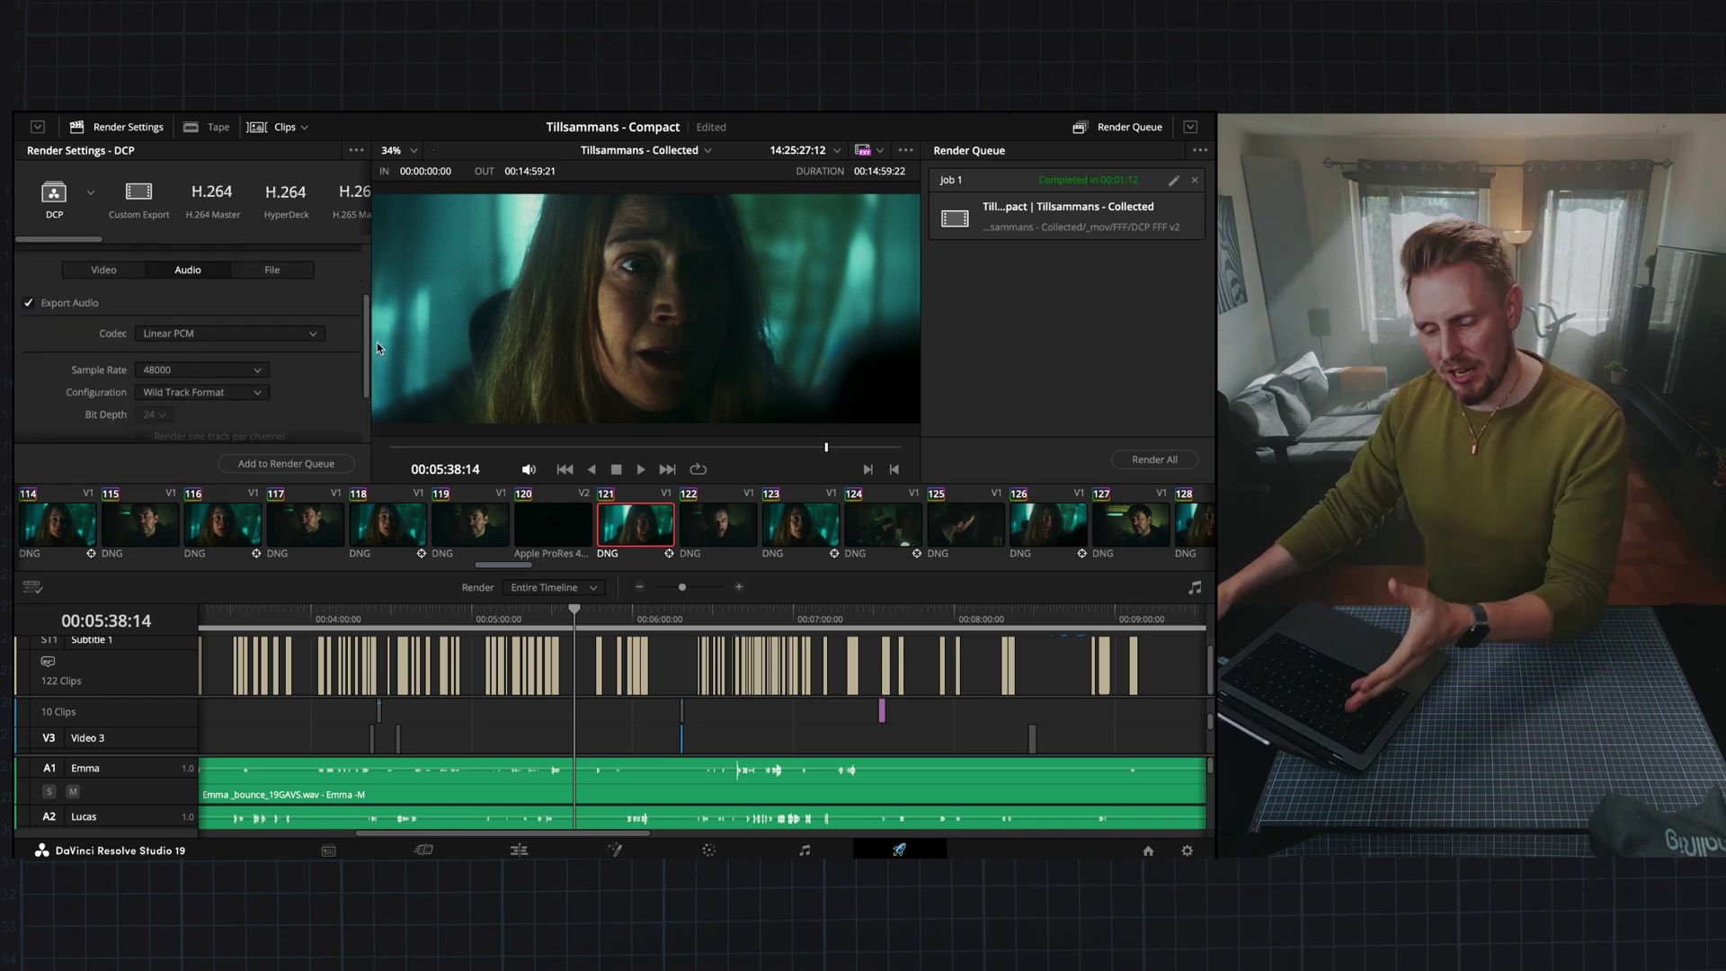
# Keep Bus 1 (5.1) as the DCP's Output Track 1.
pyautogui.moveTo(376, 342); pyautogui.dragTo(372, 387)
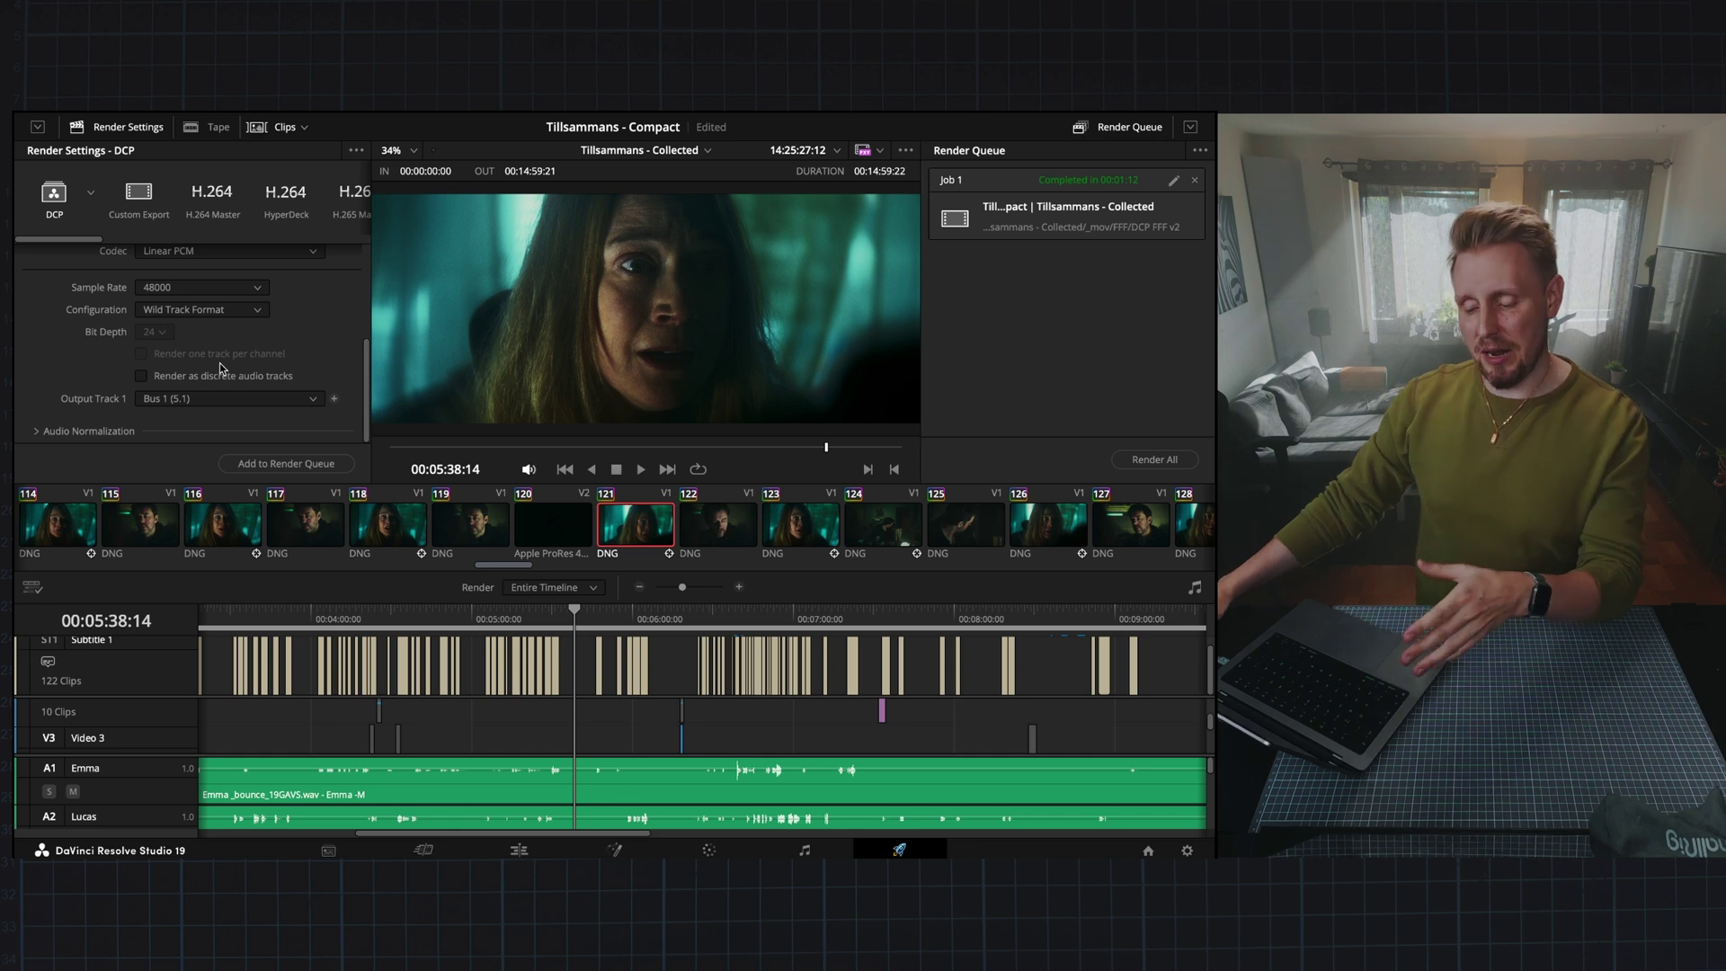
pyautogui.click(183, 403)
pyautogui.click(189, 407)
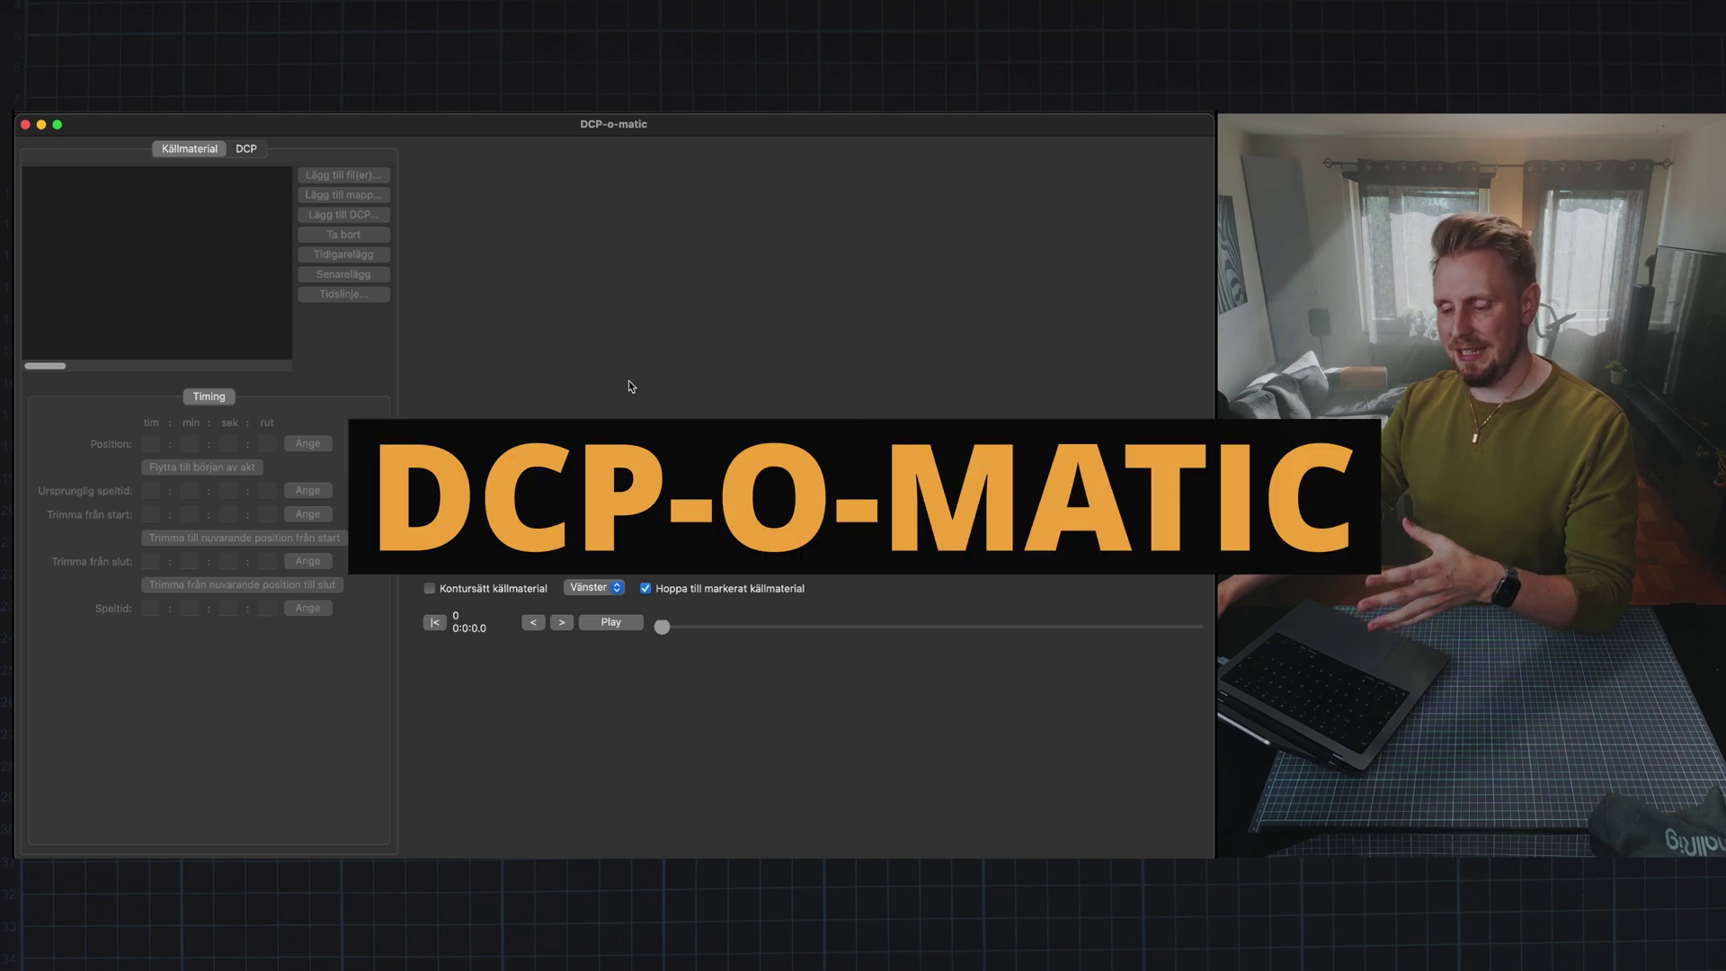
# Create a new film named 'sdf'.
pyautogui.click(168, 112)
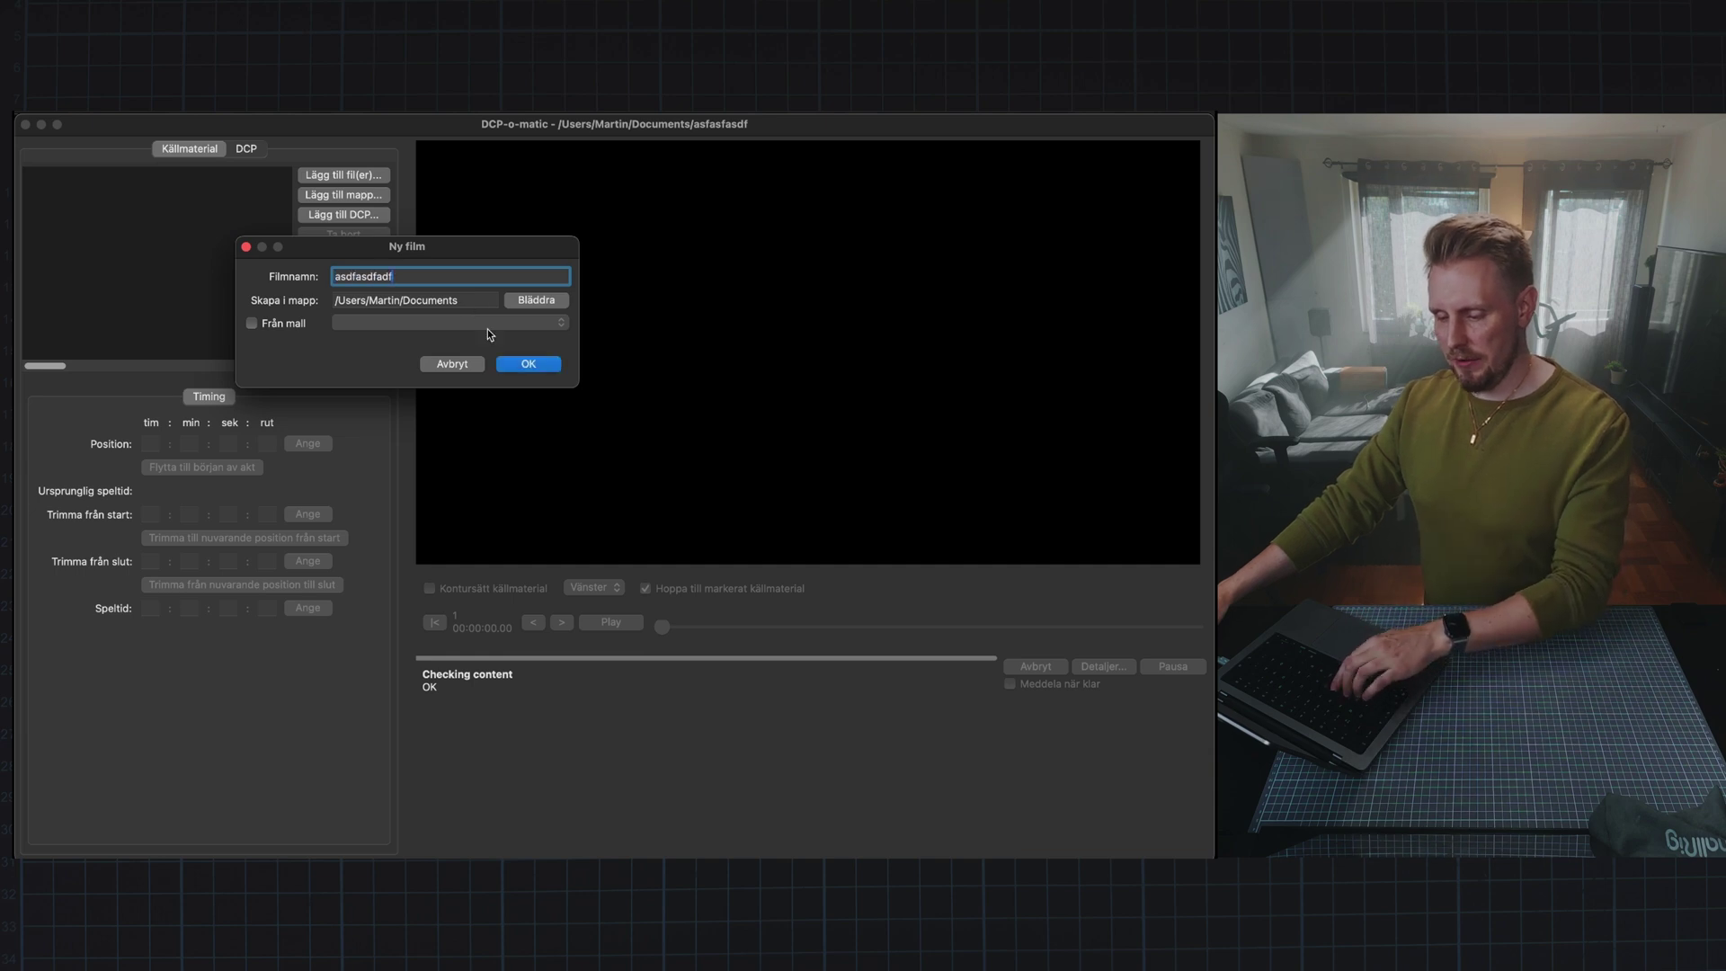
pyautogui.write('sdf')
pyautogui.press('Return')
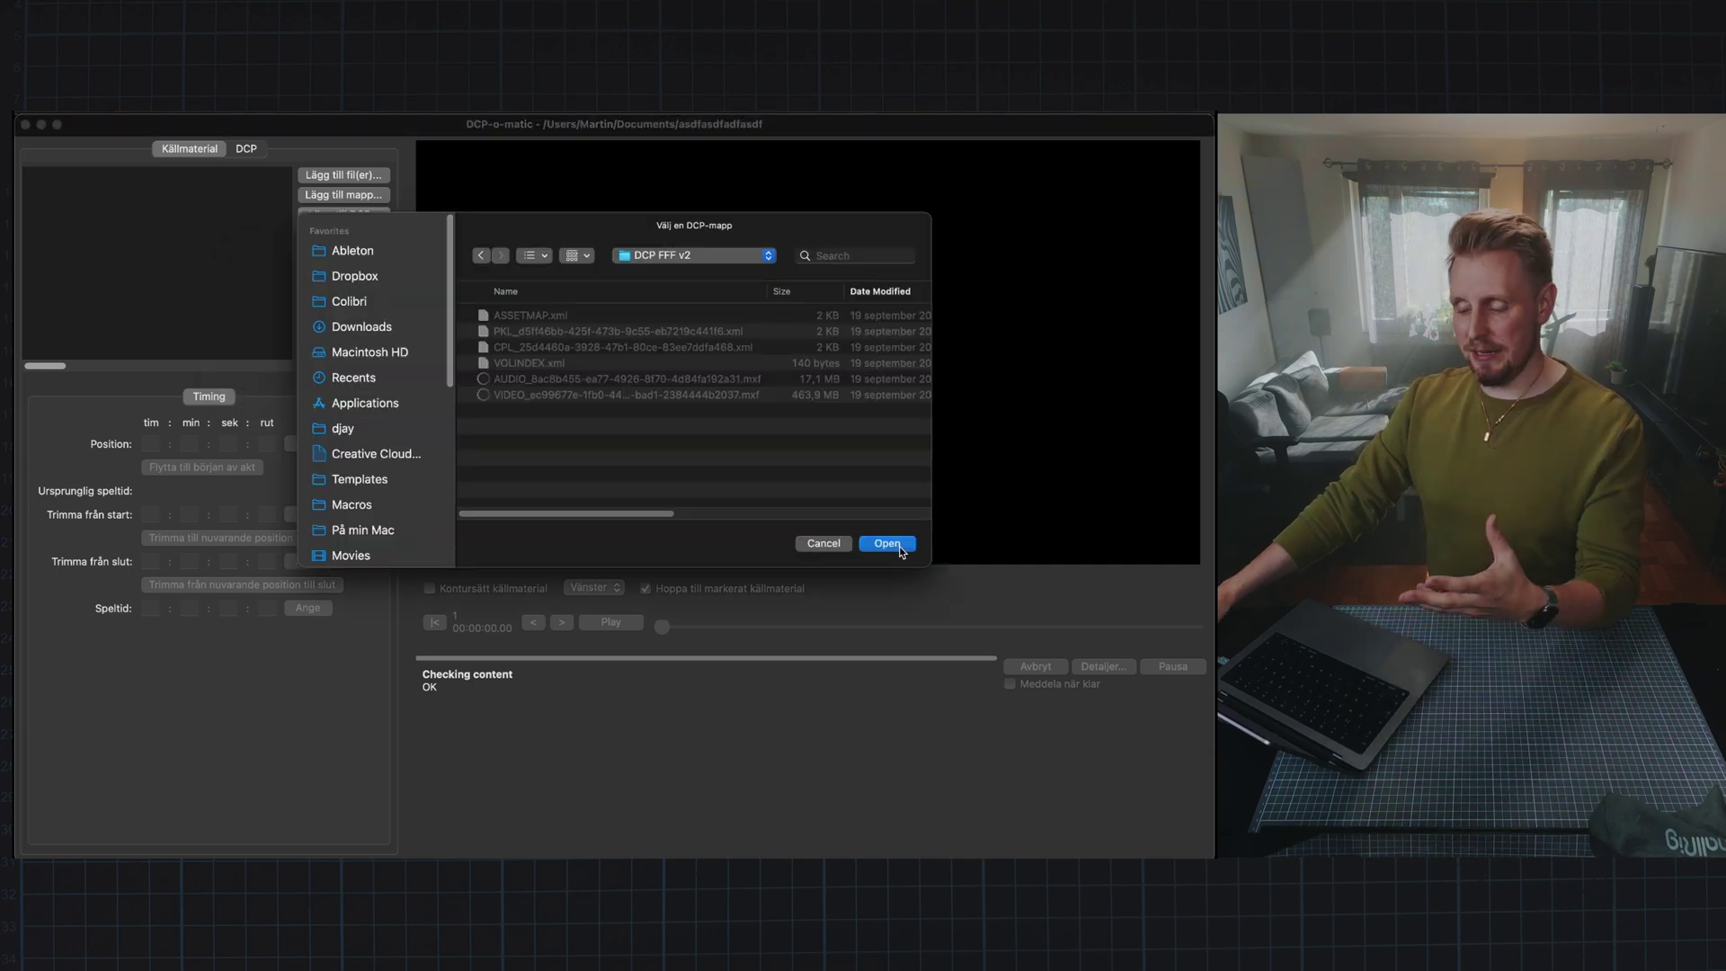
# Add the Tillsammans - Compact DCP and play it from about ten seconds in.
pyautogui.click(887, 544)
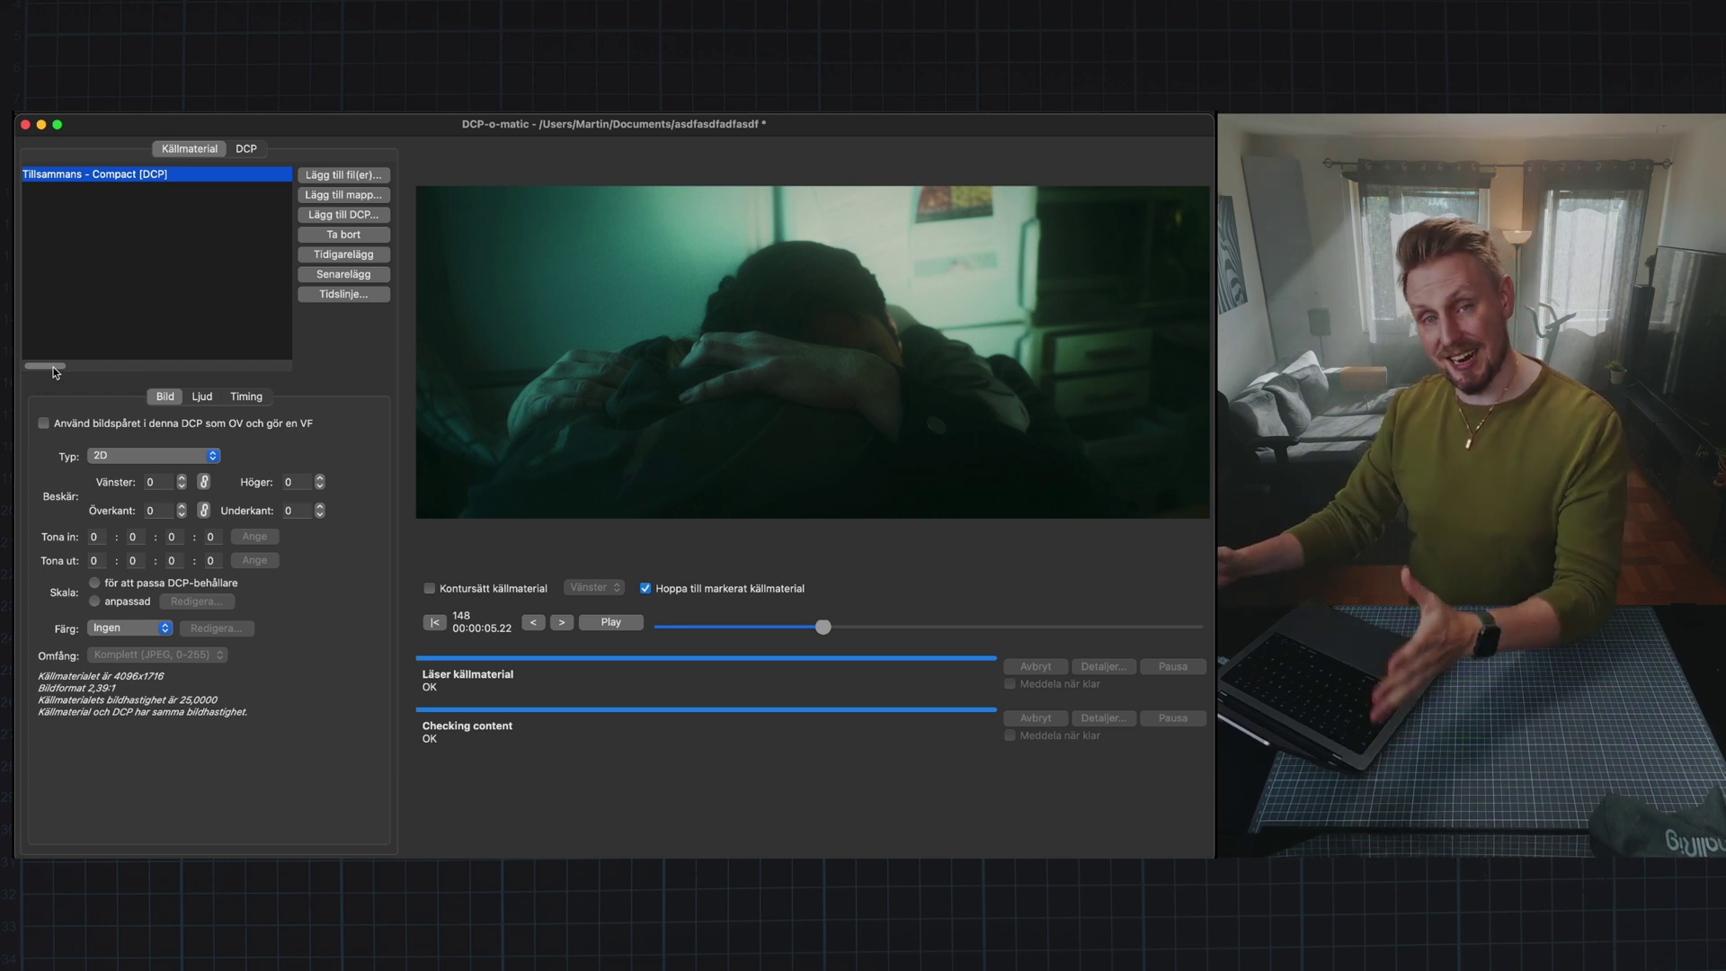
pyautogui.click(865, 628)
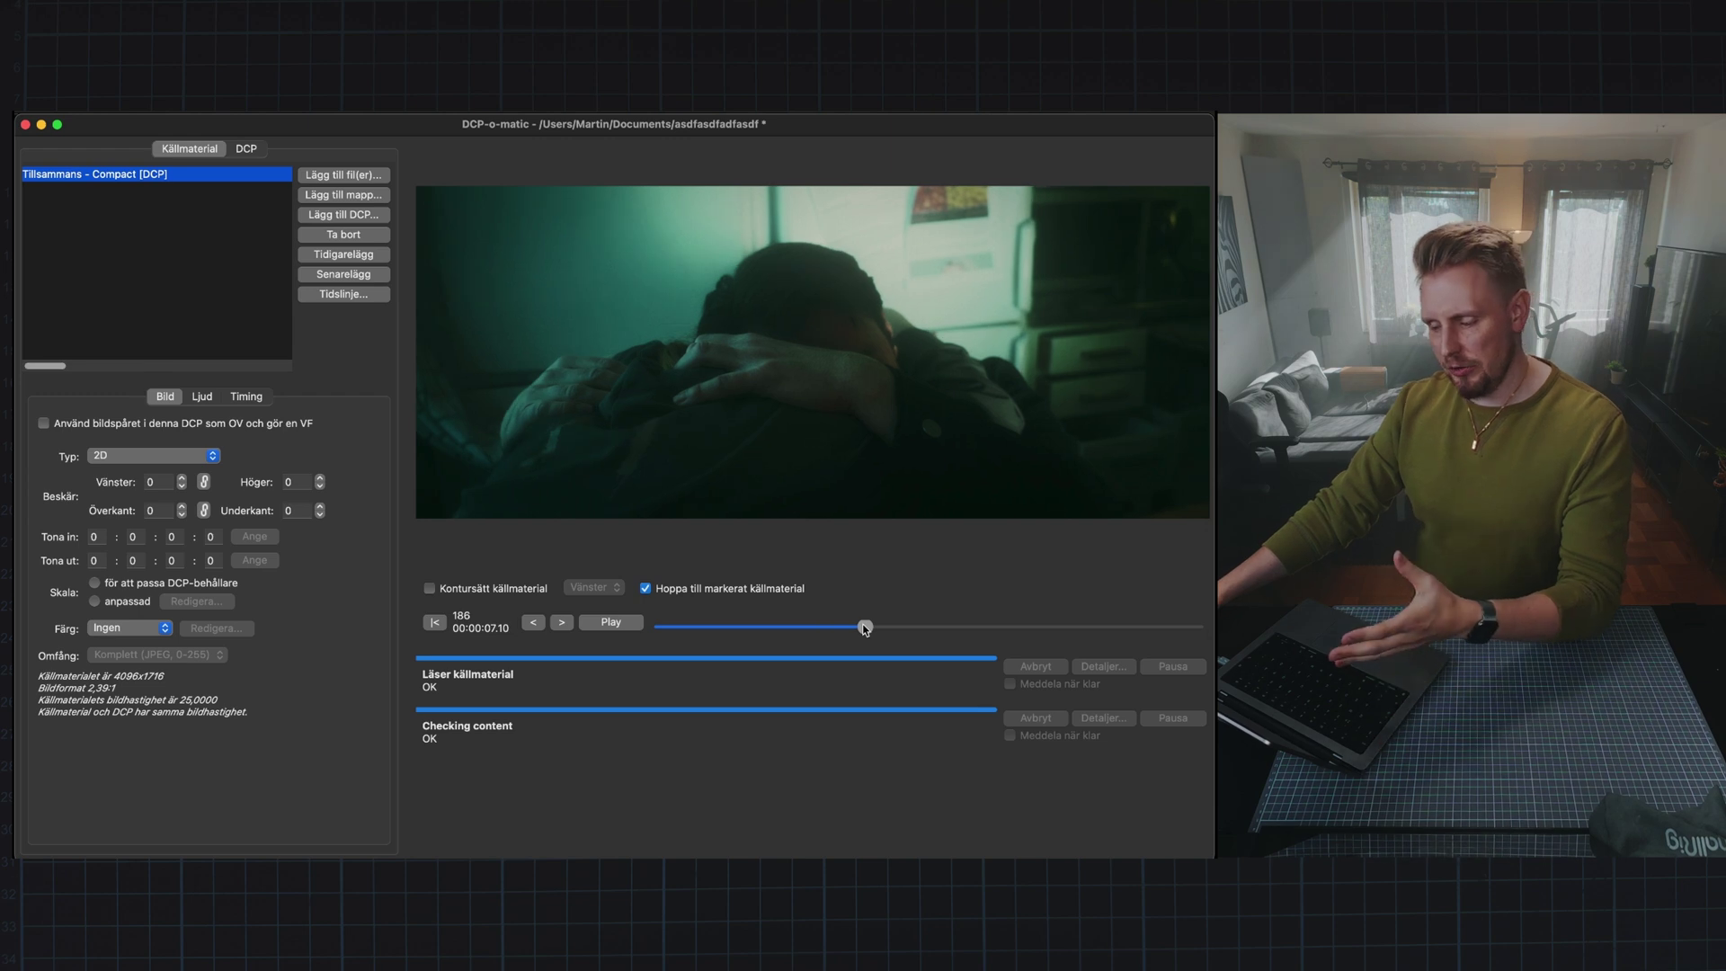
pyautogui.click(954, 627)
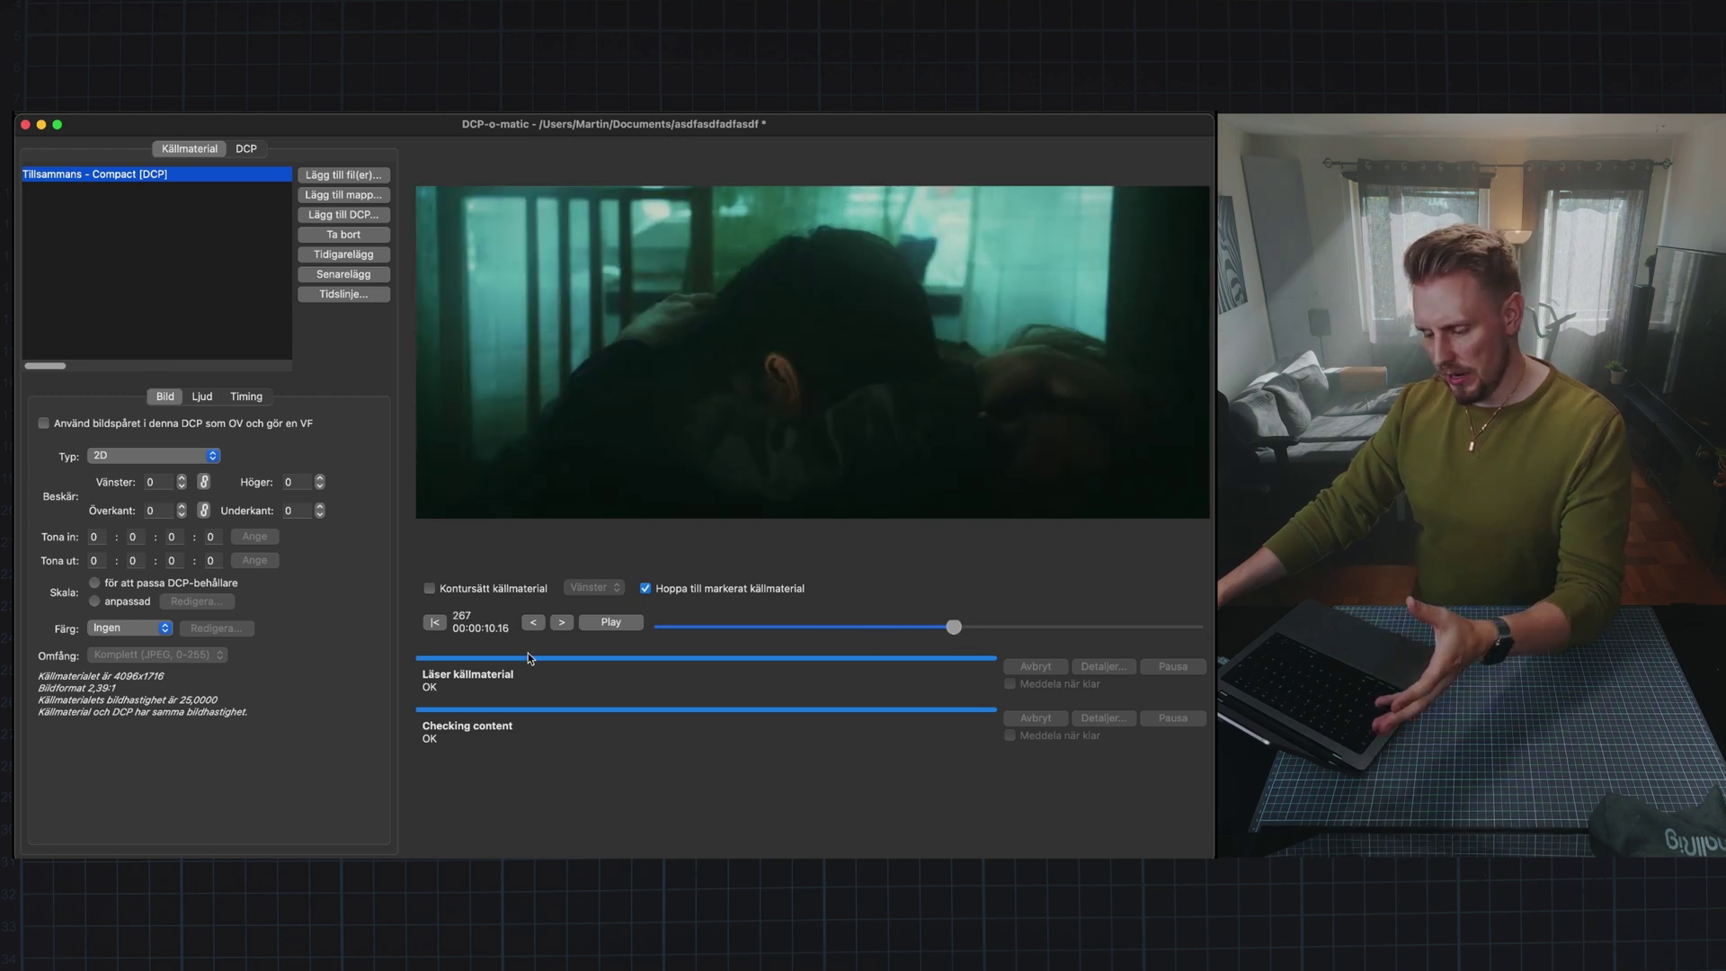
pyautogui.click(607, 627)
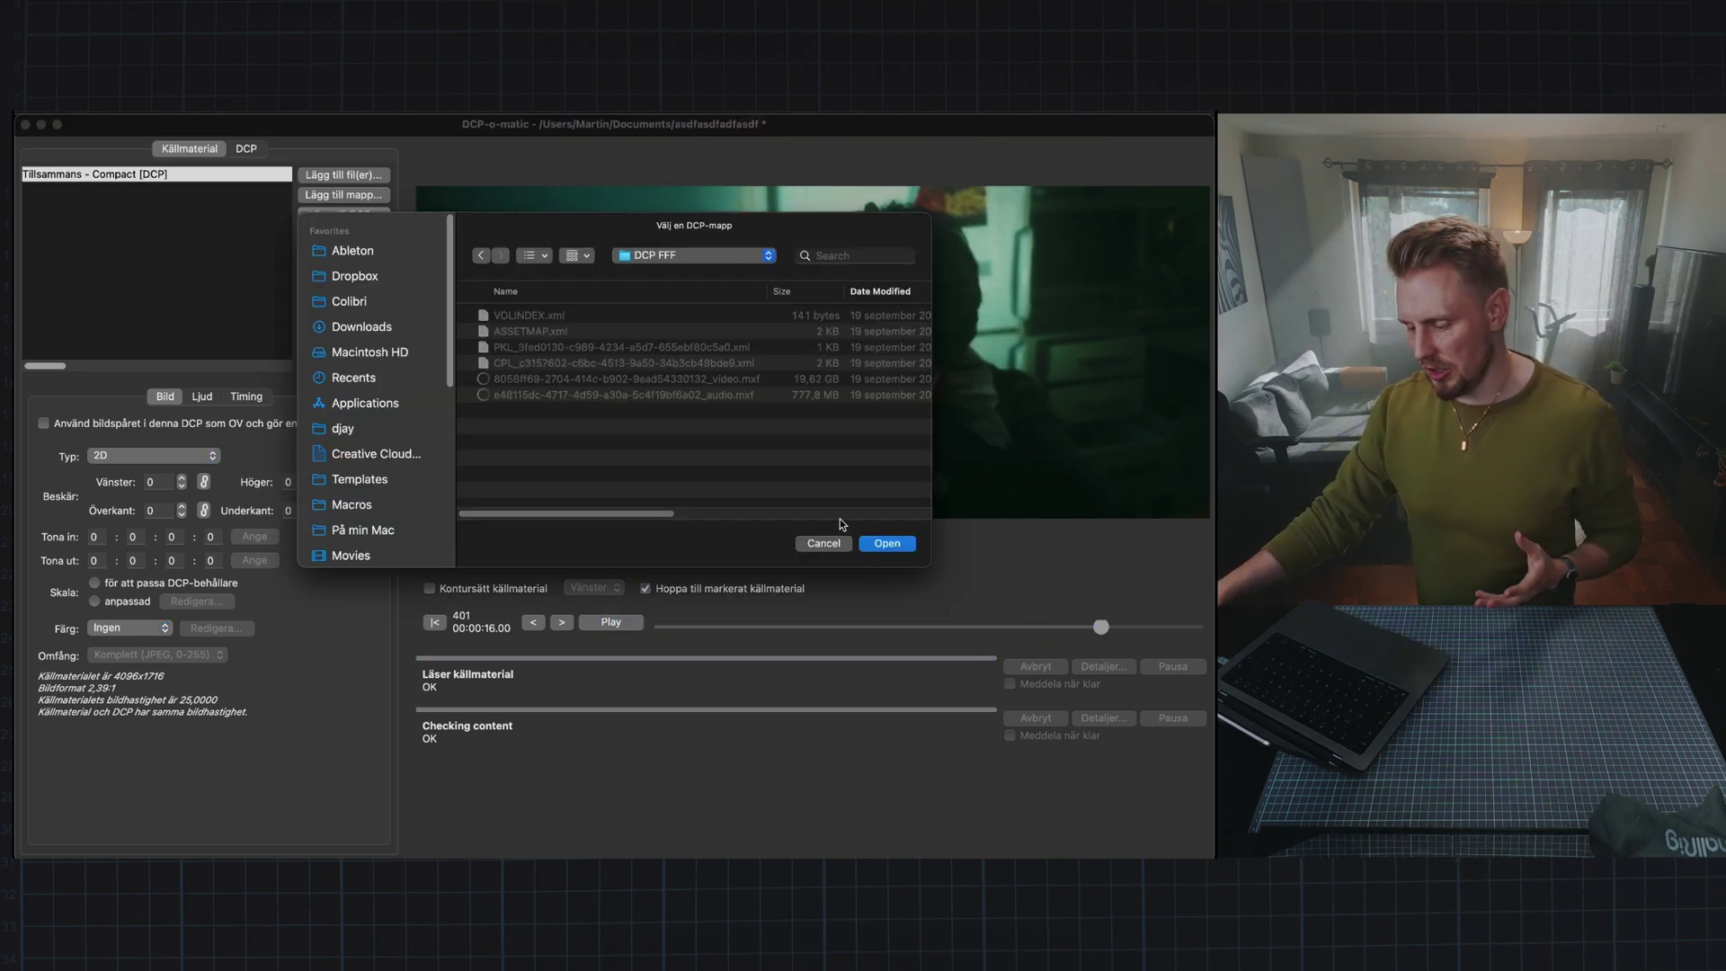
# Add the DCP FFF folder and check frames around 1.5, 6.5, 11 and 8.5 minutes.
pyautogui.click(887, 543)
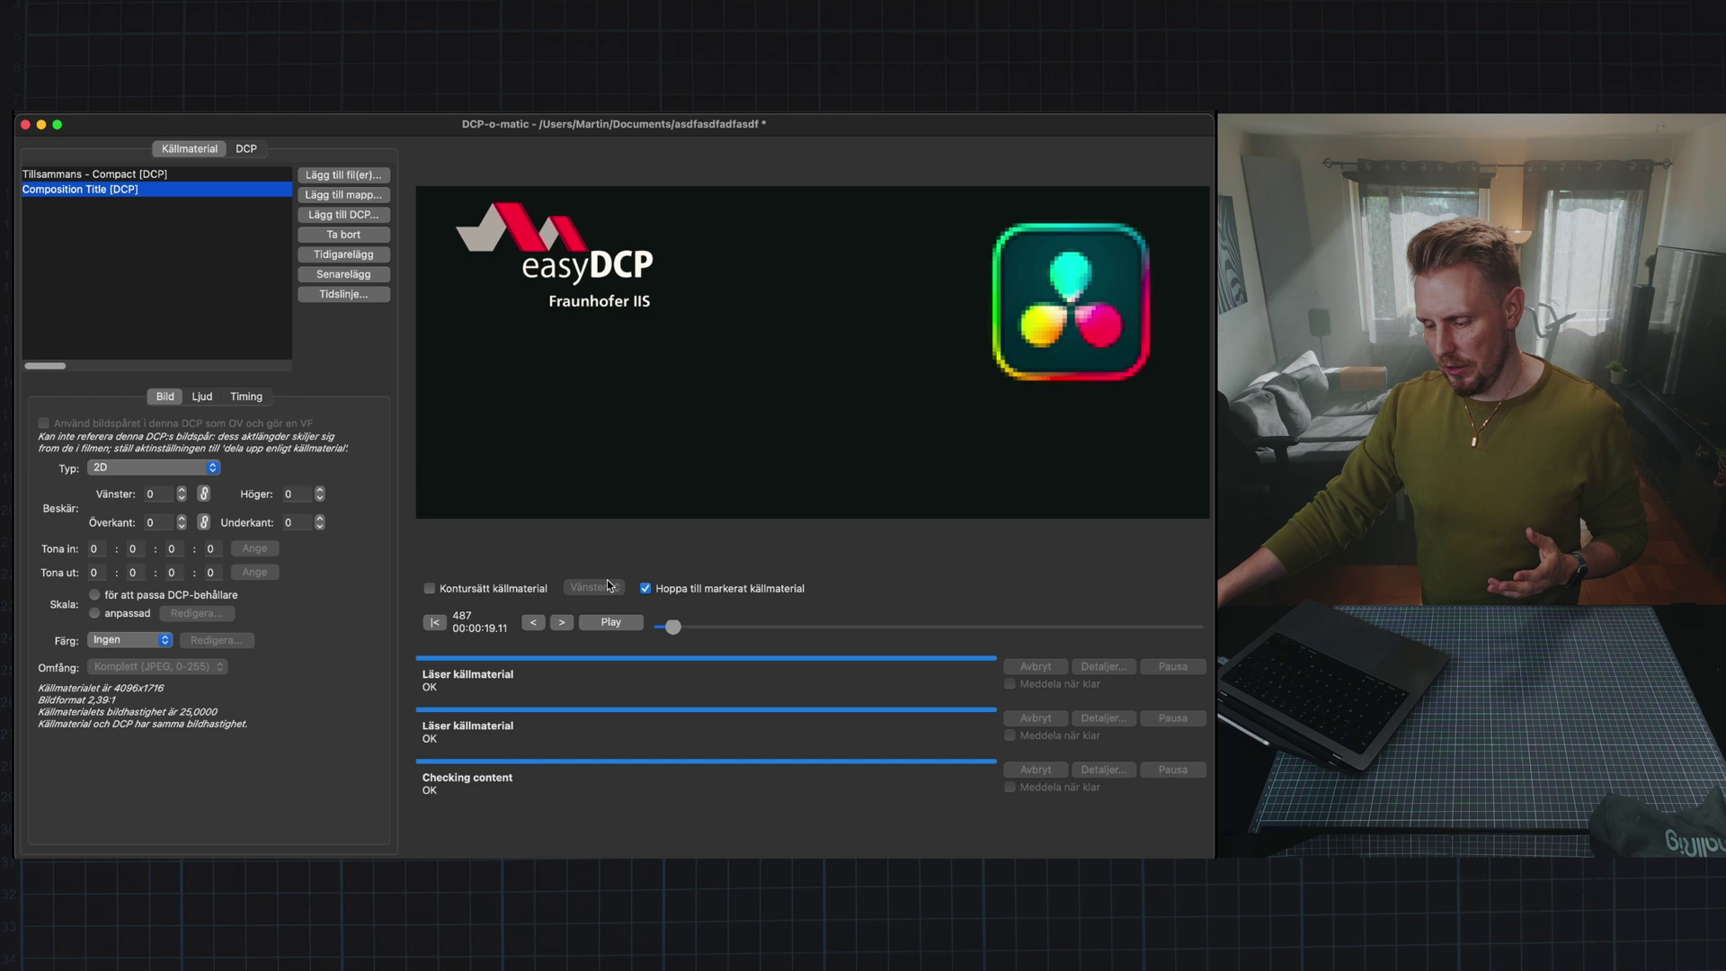
pyautogui.click(711, 628)
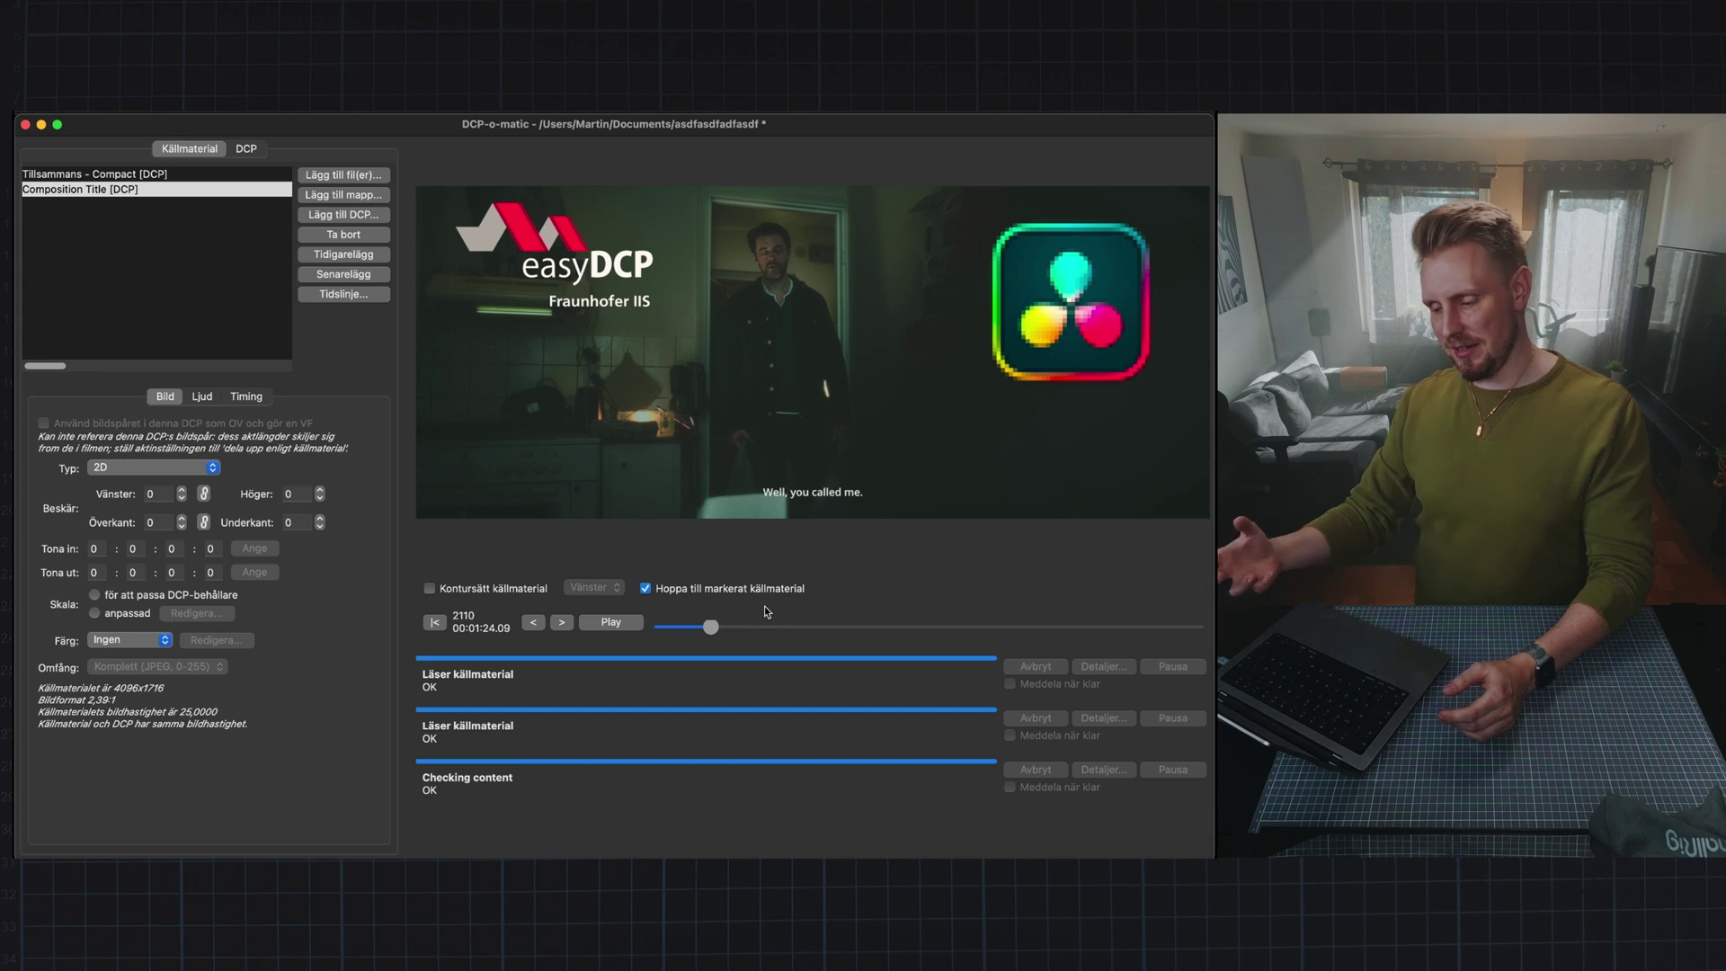
pyautogui.click(887, 626)
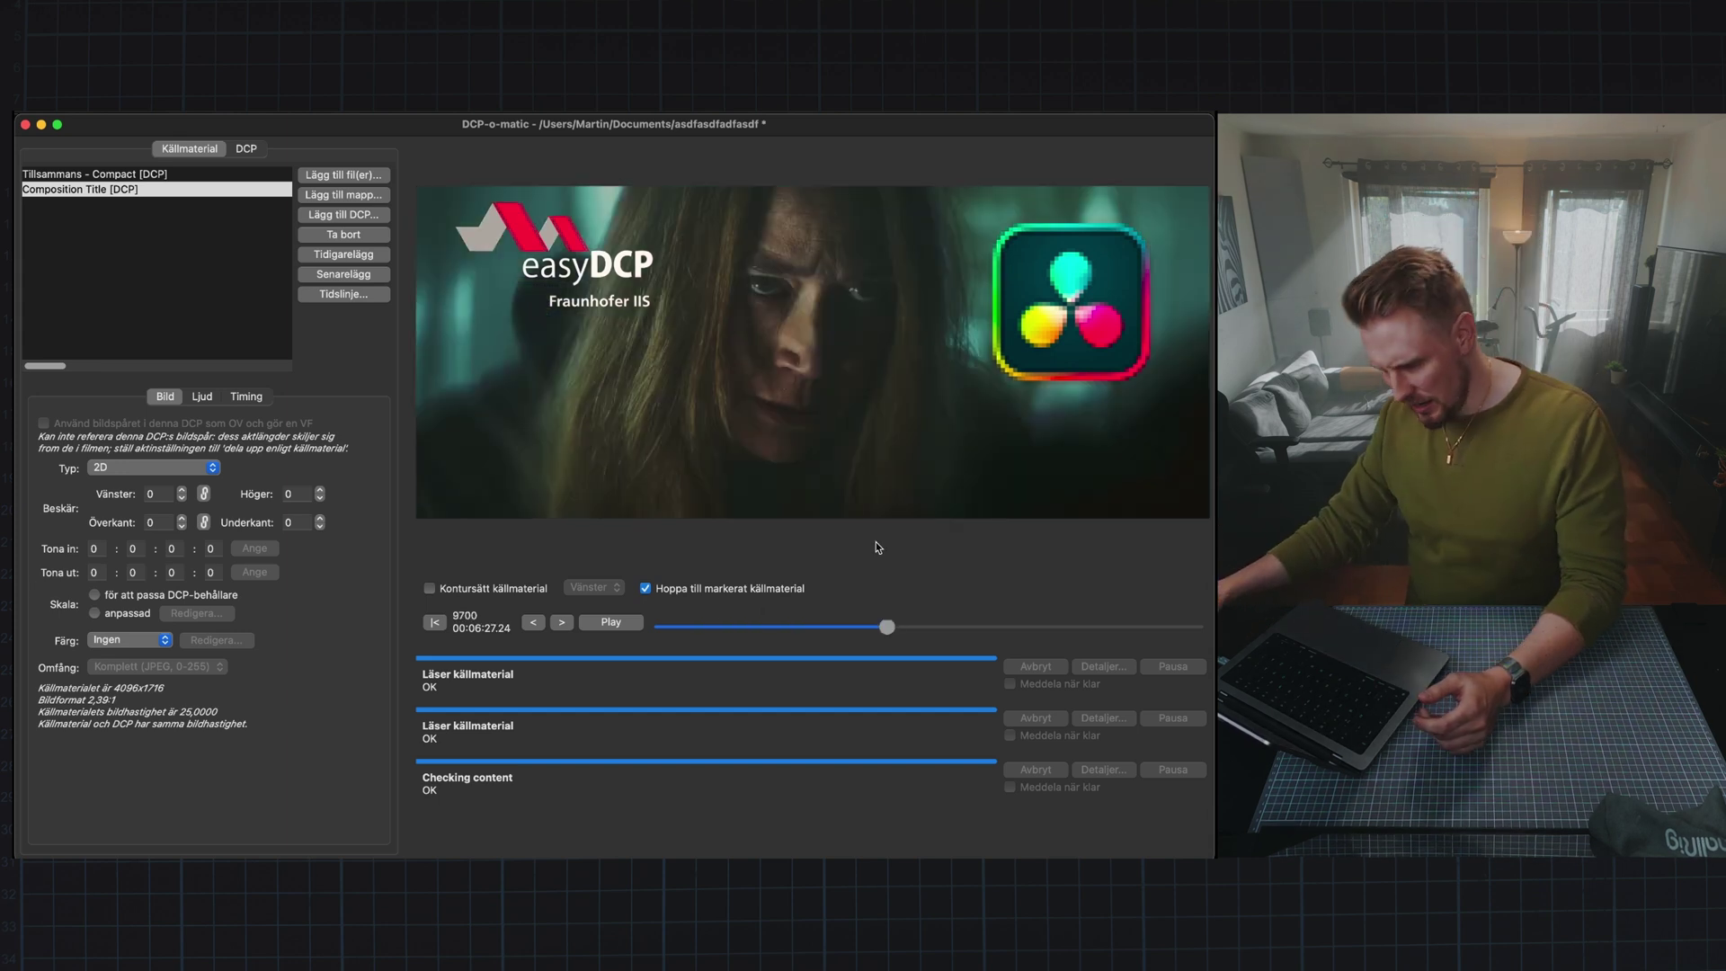
pyautogui.click(955, 627)
pyautogui.click(1034, 628)
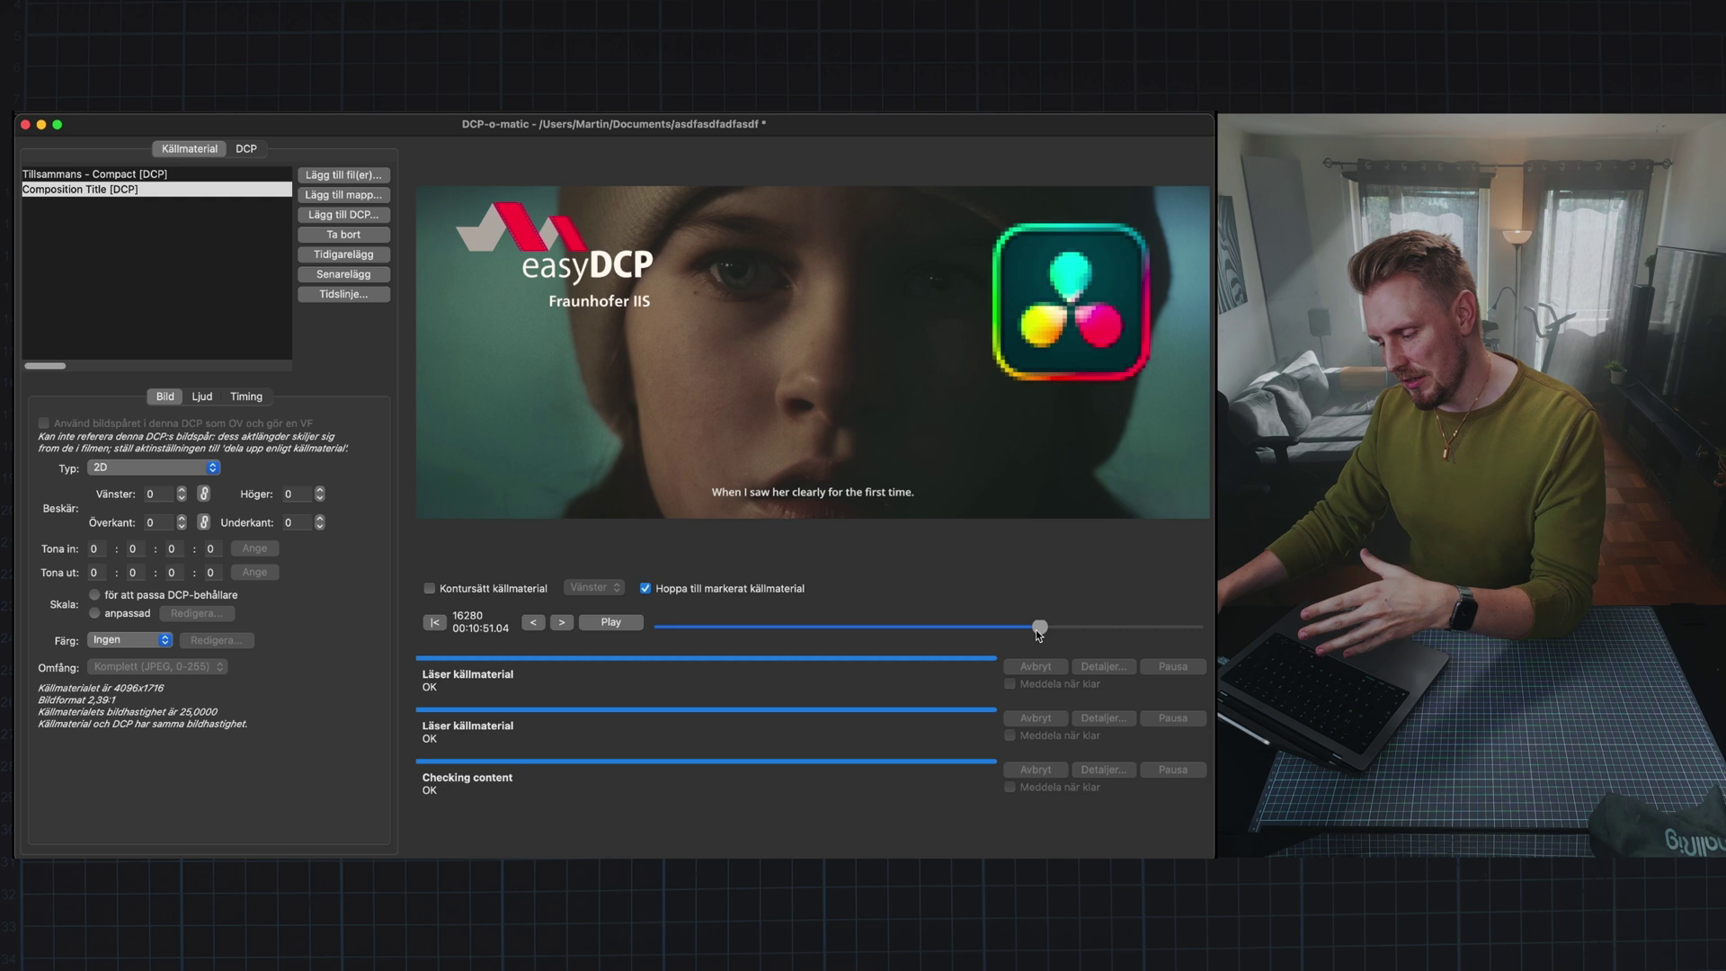
pyautogui.click(960, 627)
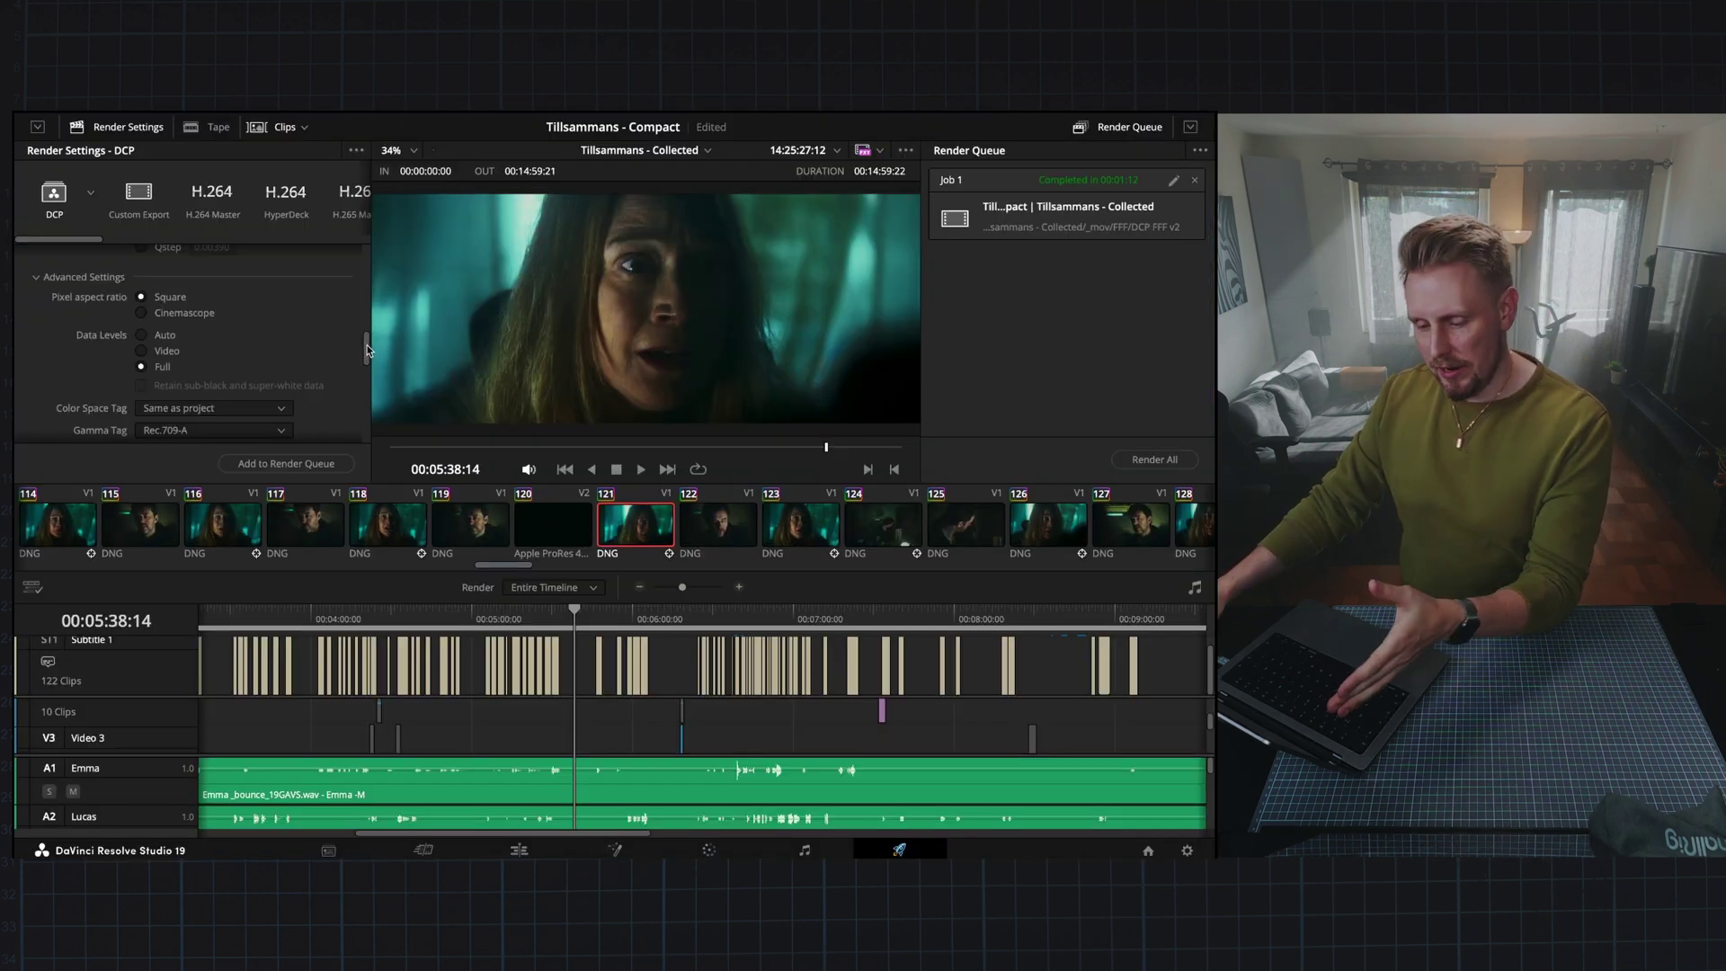
pyautogui.scroll(2, 367, 350)
pyautogui.scroll(-3, 359, 354)
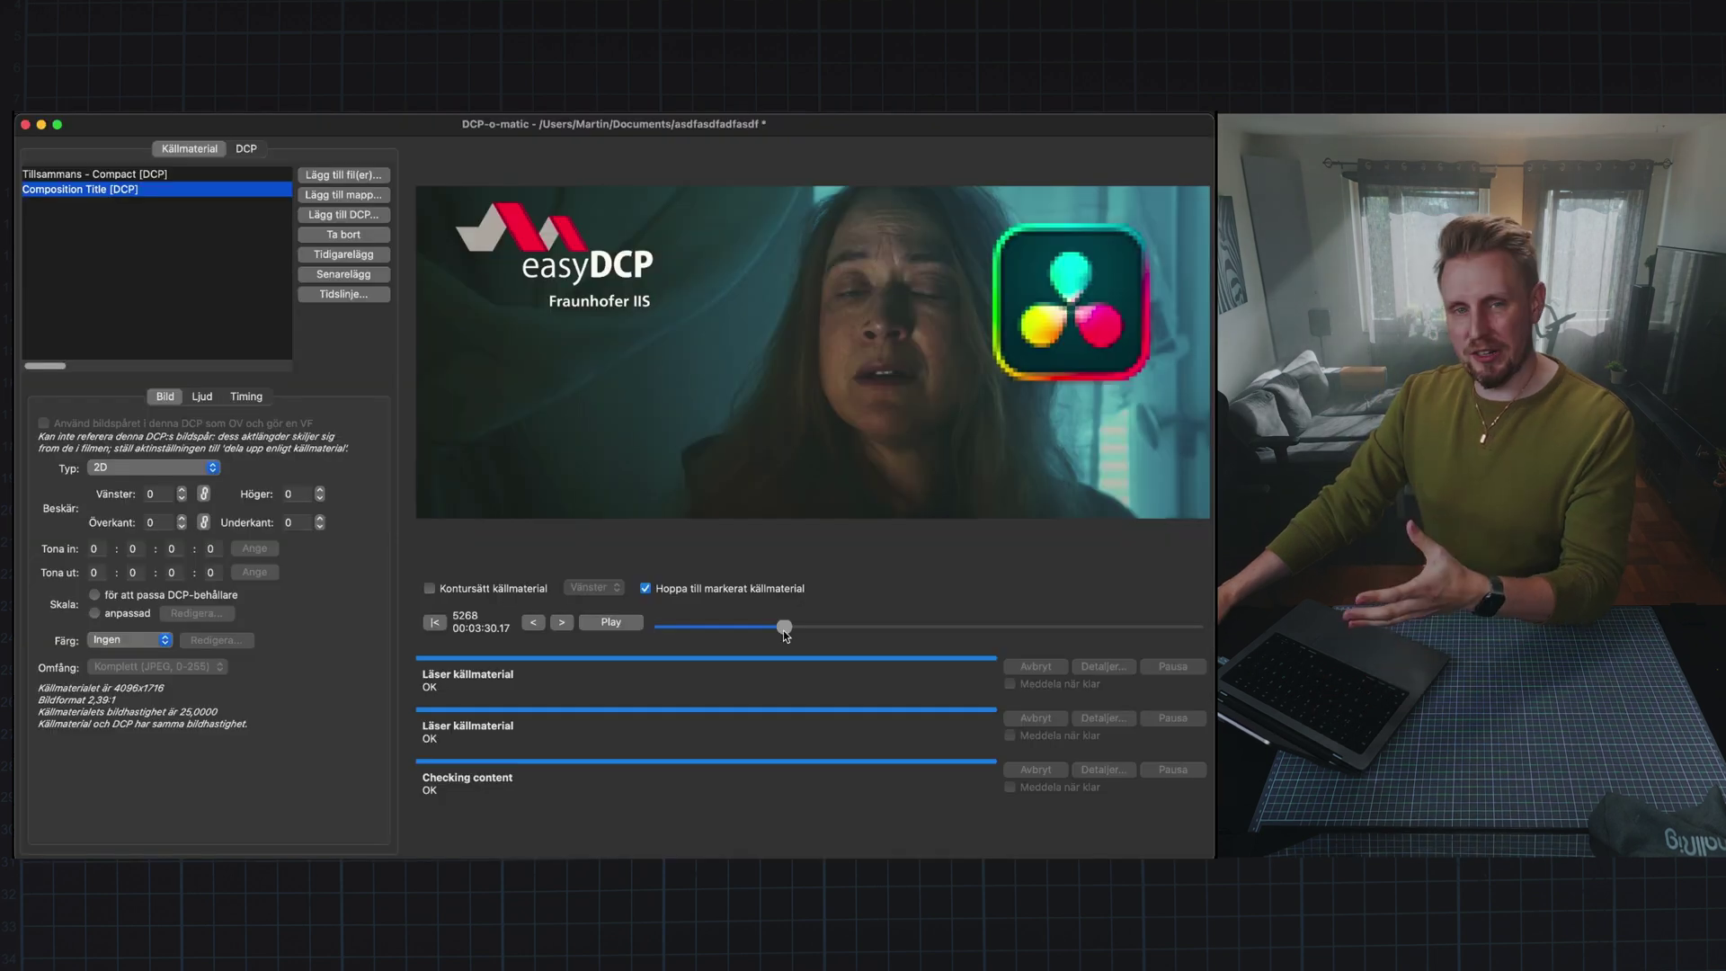
# Step through early frames of Tillsammans - Compact until a subtitle appears.
pyautogui.moveTo(785, 629); pyautogui.dragTo(815, 630)
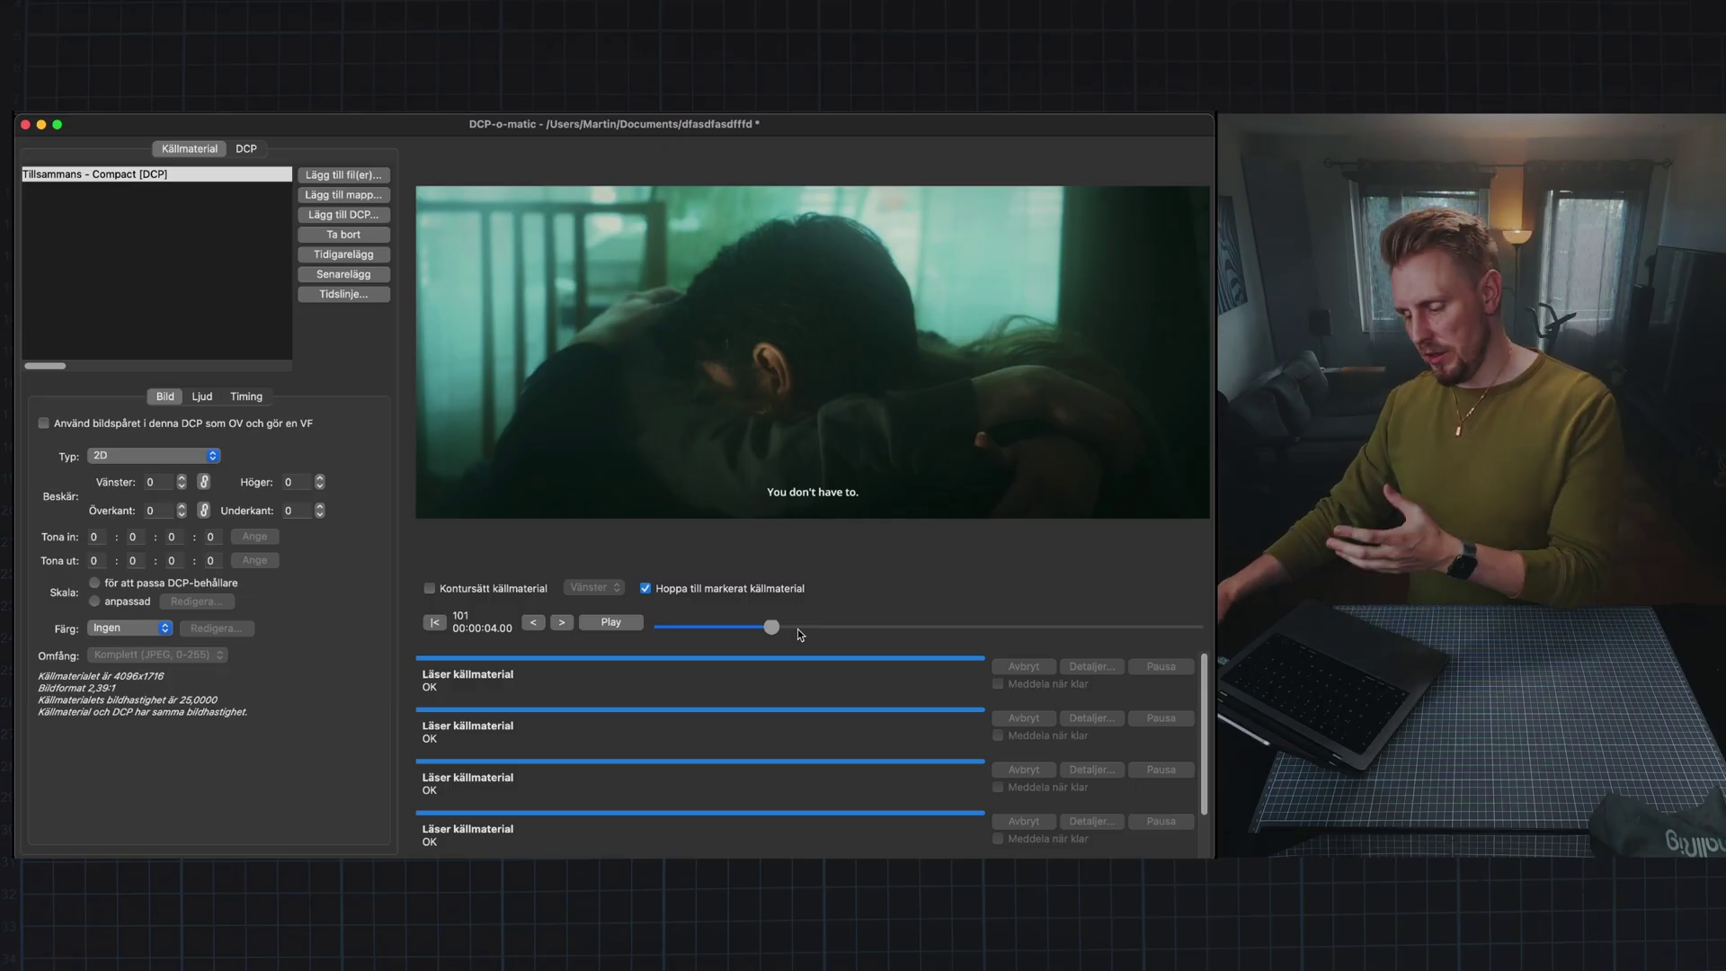
pyautogui.click(814, 629)
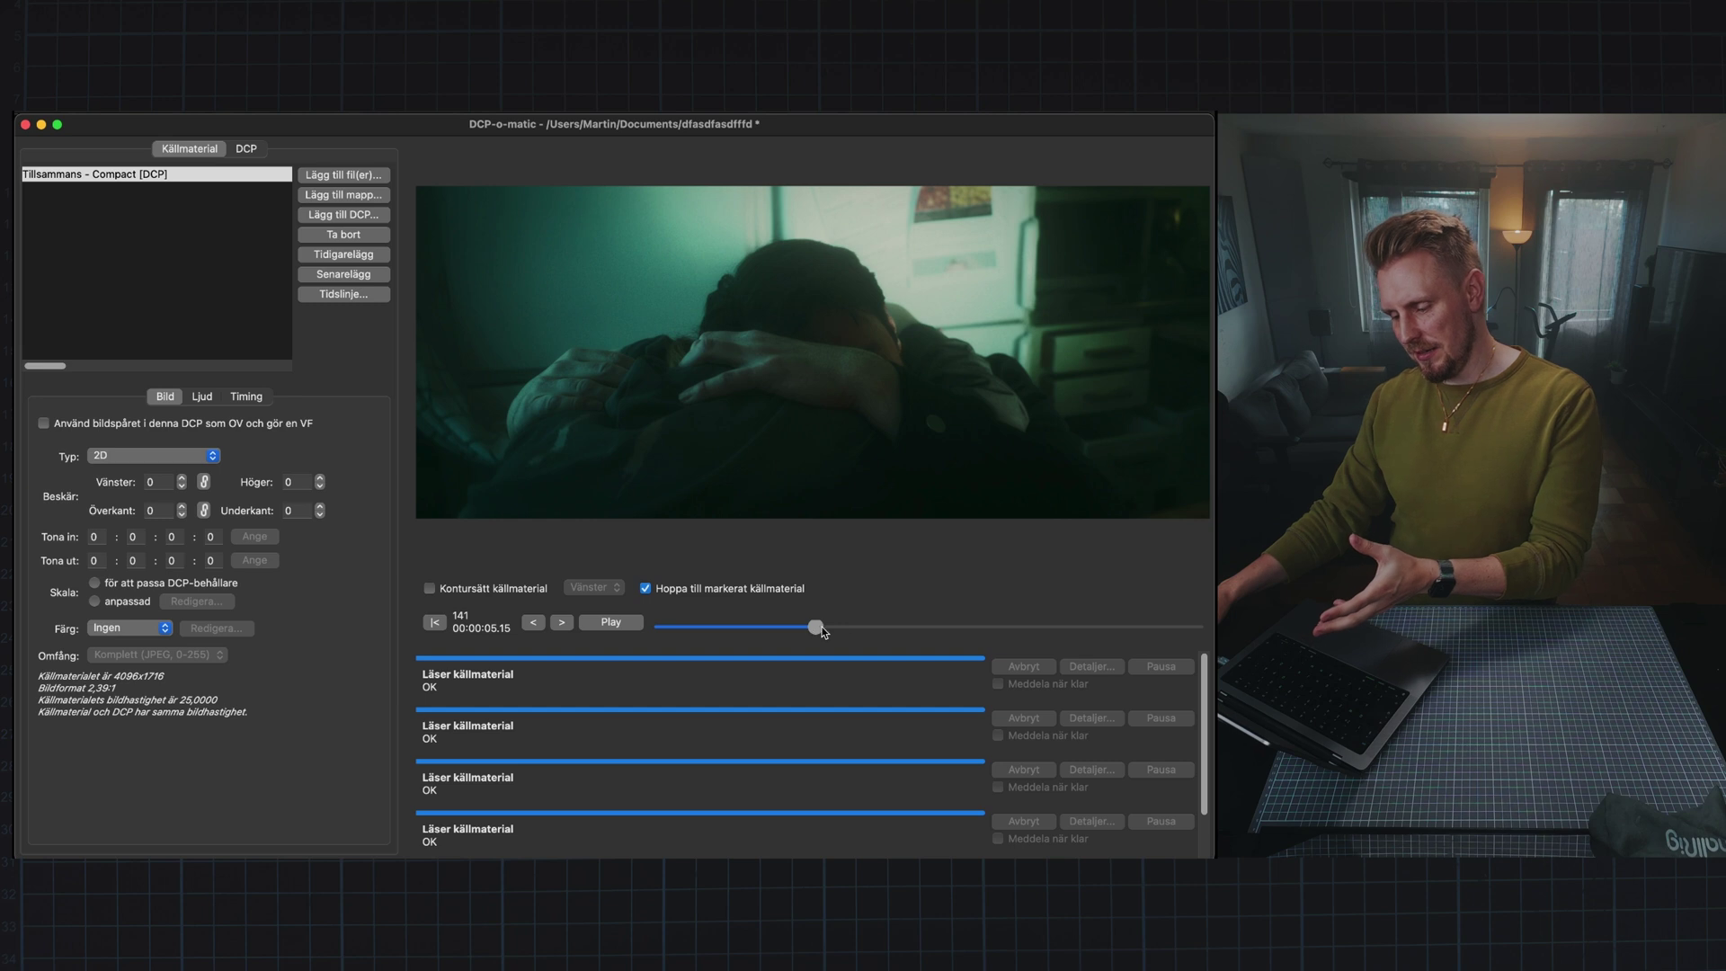
pyautogui.click(871, 627)
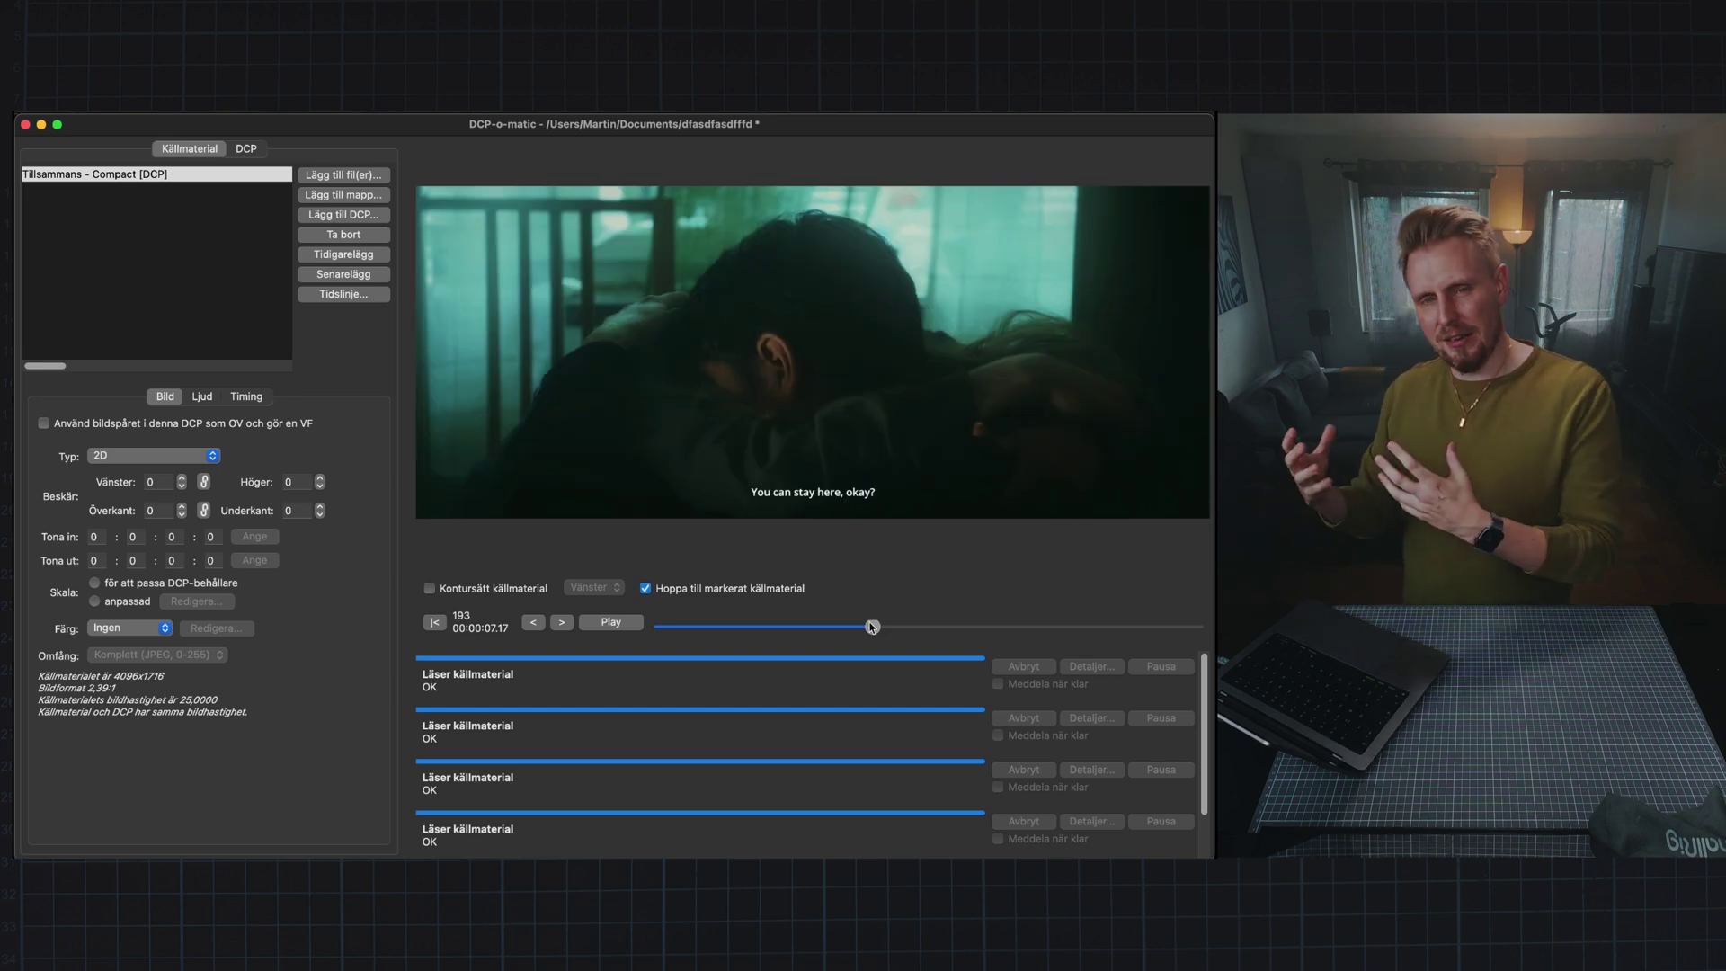